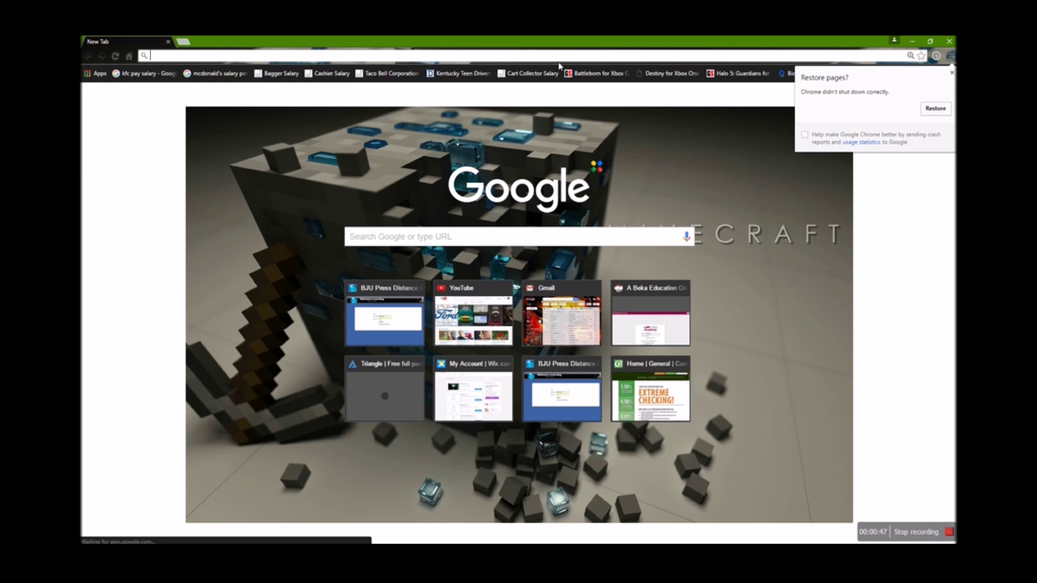
Step: Load blender.org in Chrome and dismiss the Restore pages prompt
type("blender")
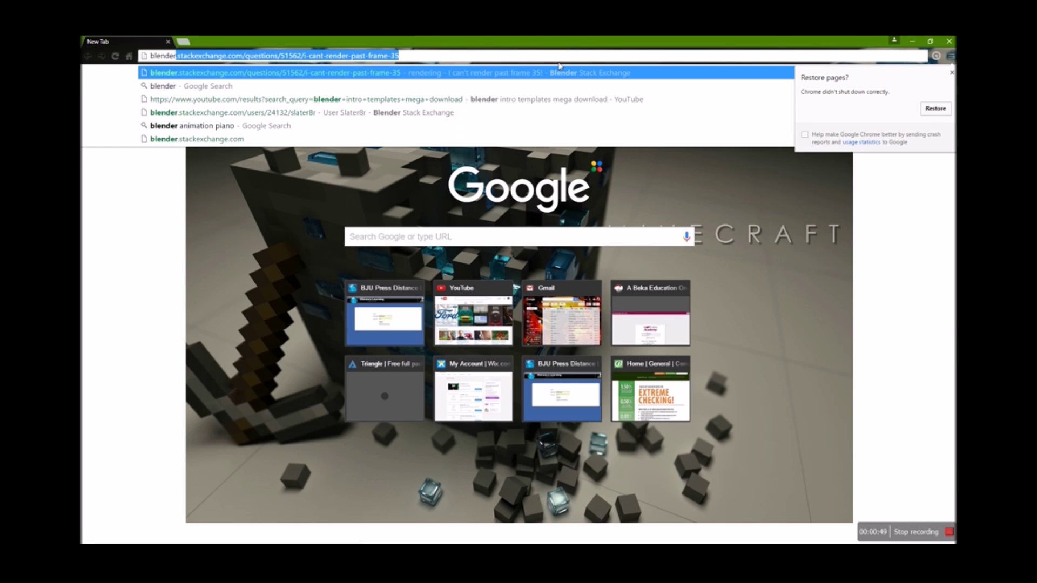
type(".")
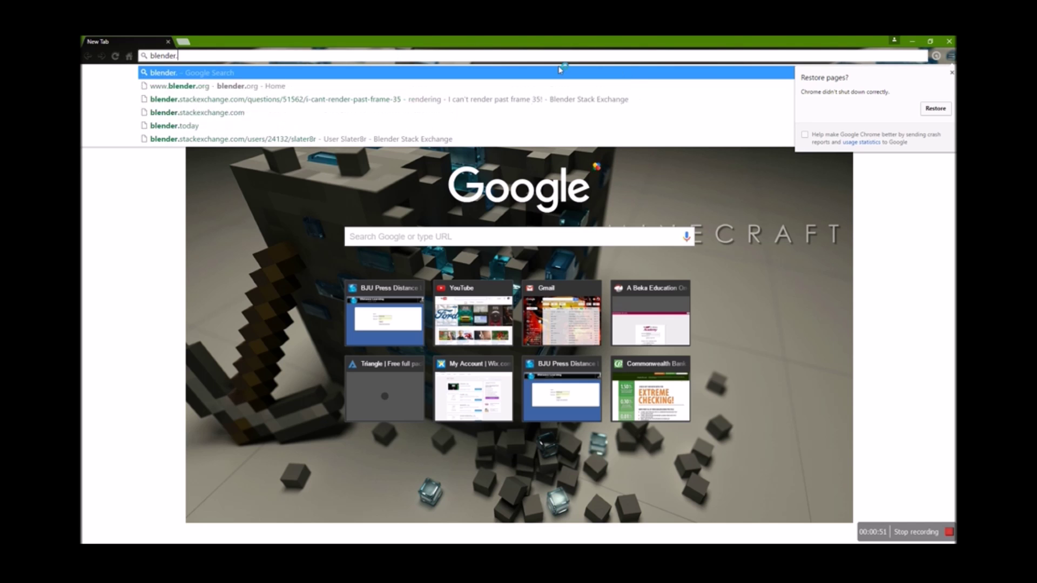
type("org")
key("Return")
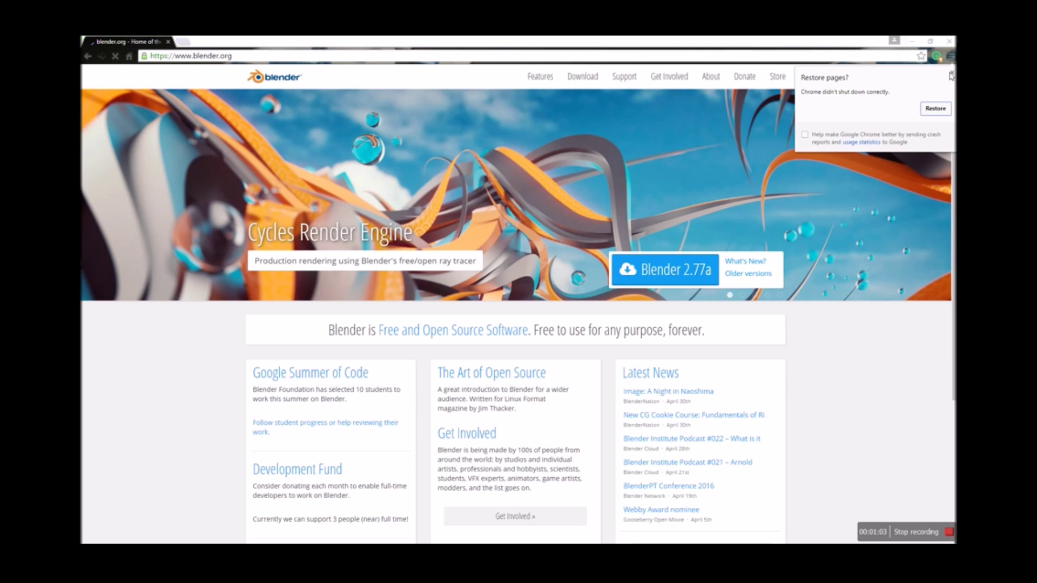
left_click(951, 72)
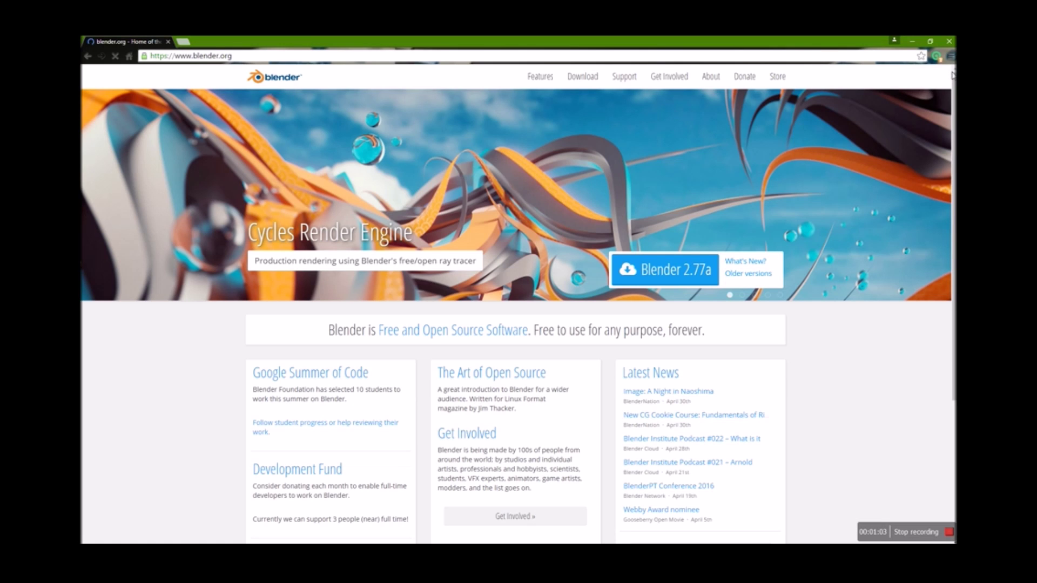
Step: Open the Blender 2.77a download page and look through its download options
left_click(669, 269)
scroll(381, 377, "down", 1)
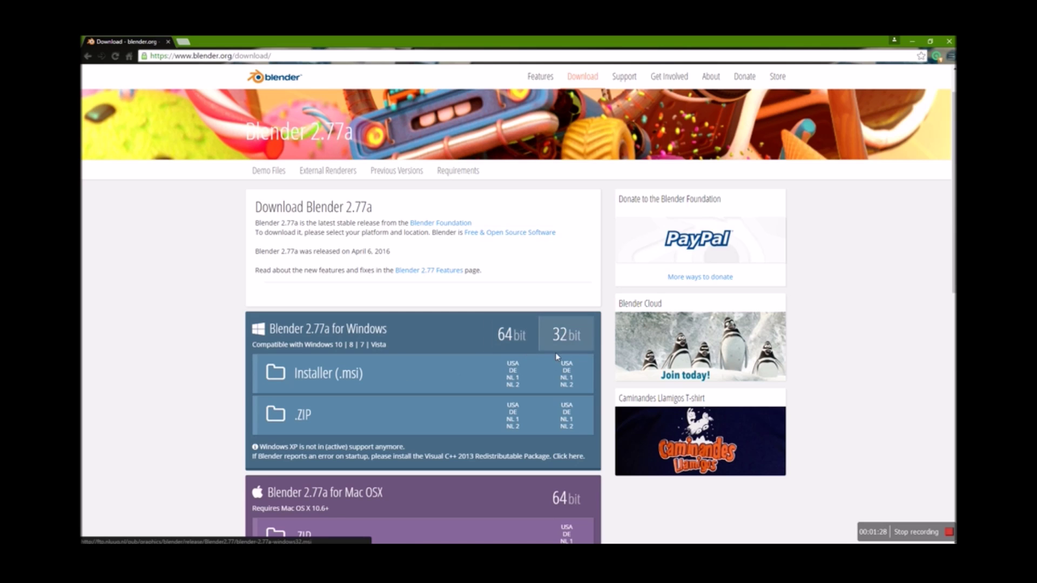
scroll(555, 352, "down", 3)
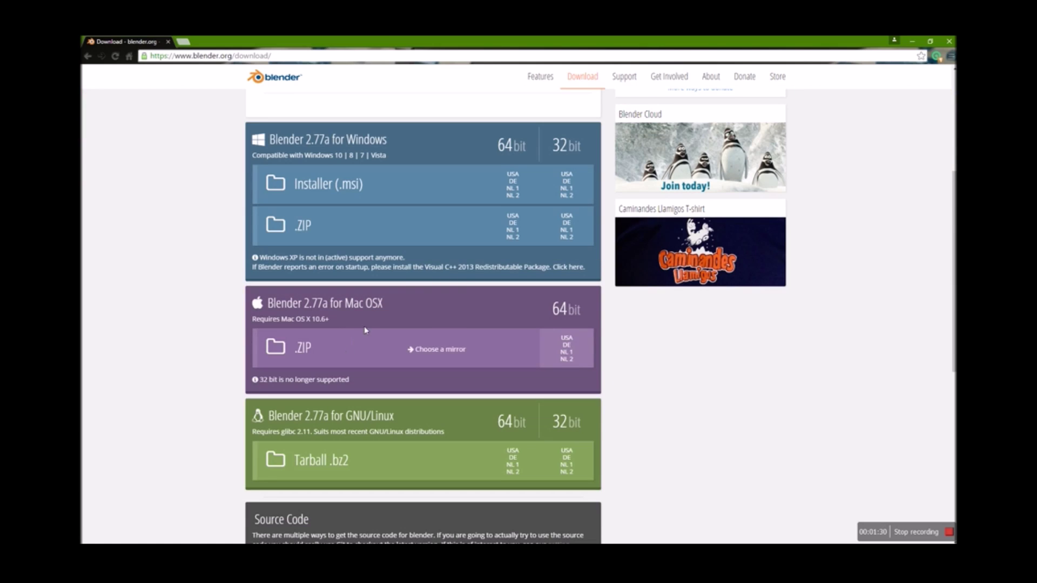
scroll(313, 372, "down", 4)
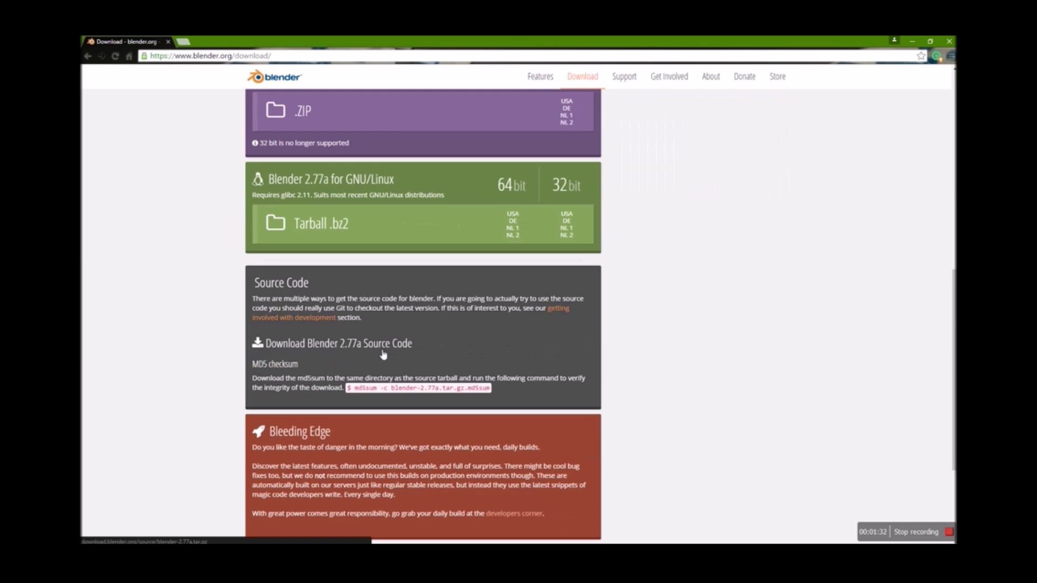
scroll(318, 367, "down", 3)
scroll(613, 273, "up", 15)
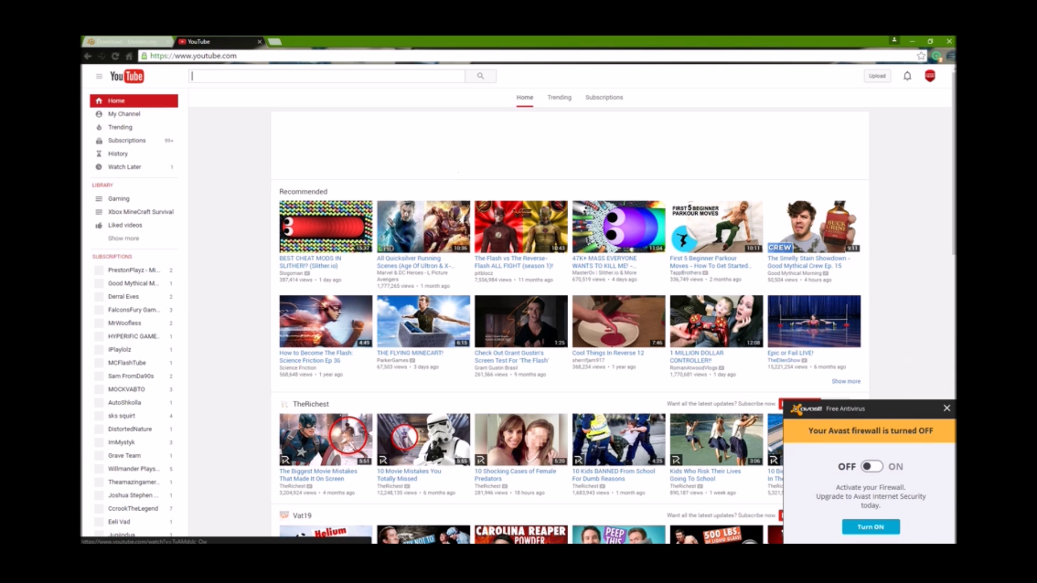
Step: Close the Avast popup and search YouTube for 'blender omtrp templates mega download'
left_click(946, 409)
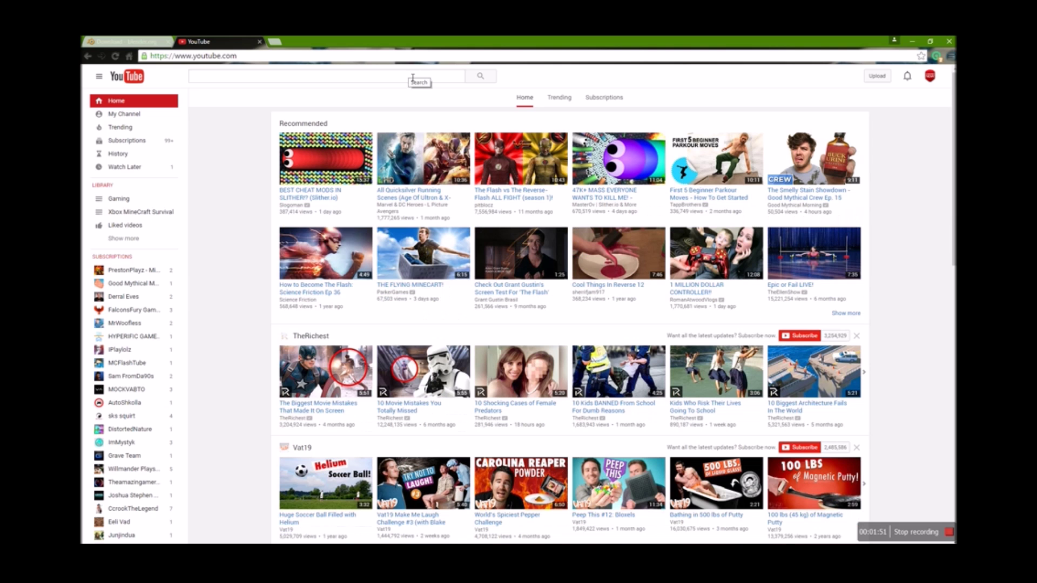
left_click(413, 78)
type("ble")
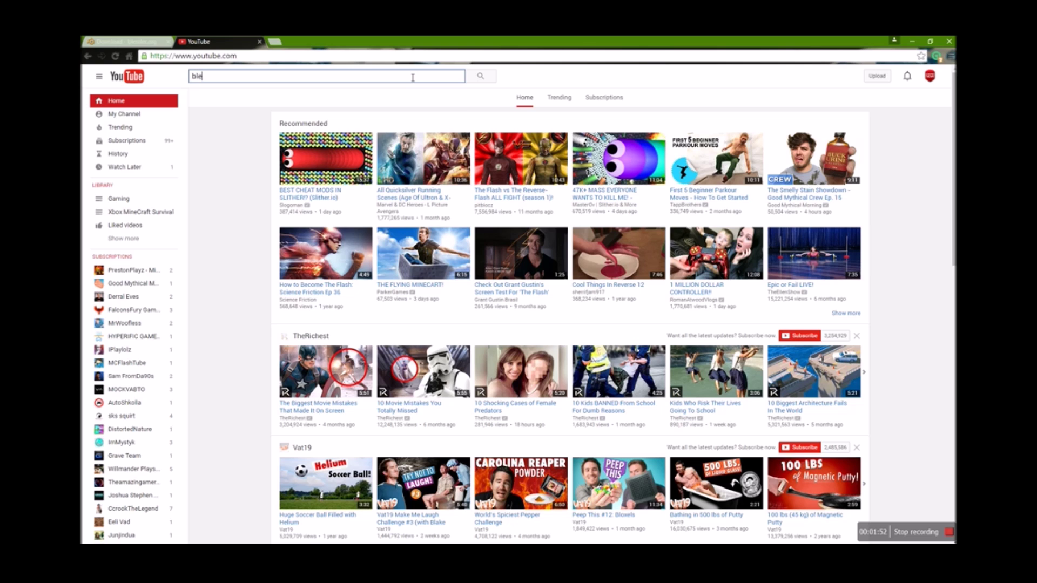
type("nder omtrp templates")
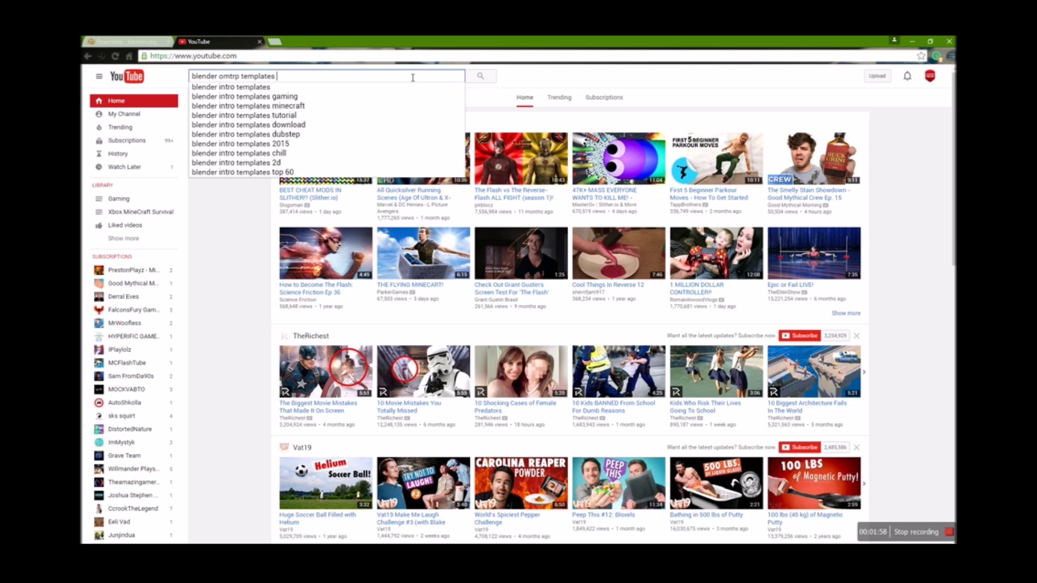
key("Return")
type("mega dow")
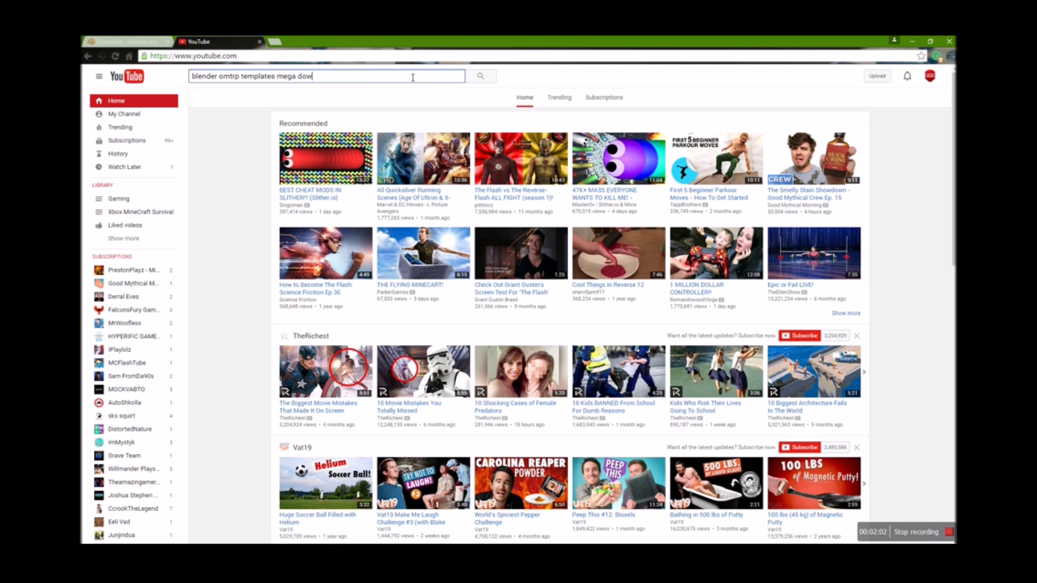
type("nload")
key("Return")
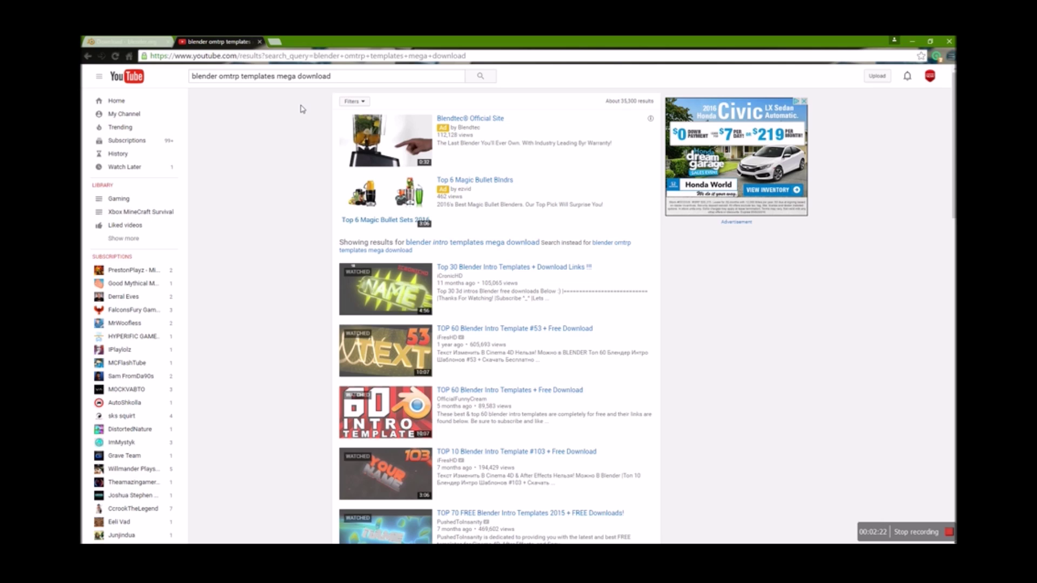
Step: Correct 'omtrp' to 'intro' in the query and search again
mouse_move(242, 79)
left_mouse_down()
mouse_move(205, 82)
mouse_move(226, 86)
left_mouse_up()
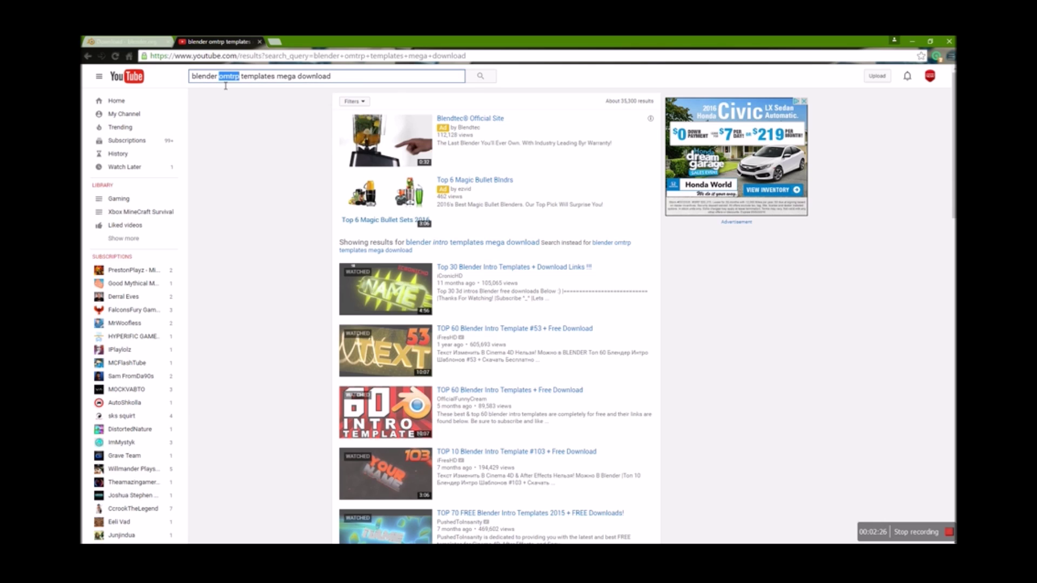
type("intro")
key("Return")
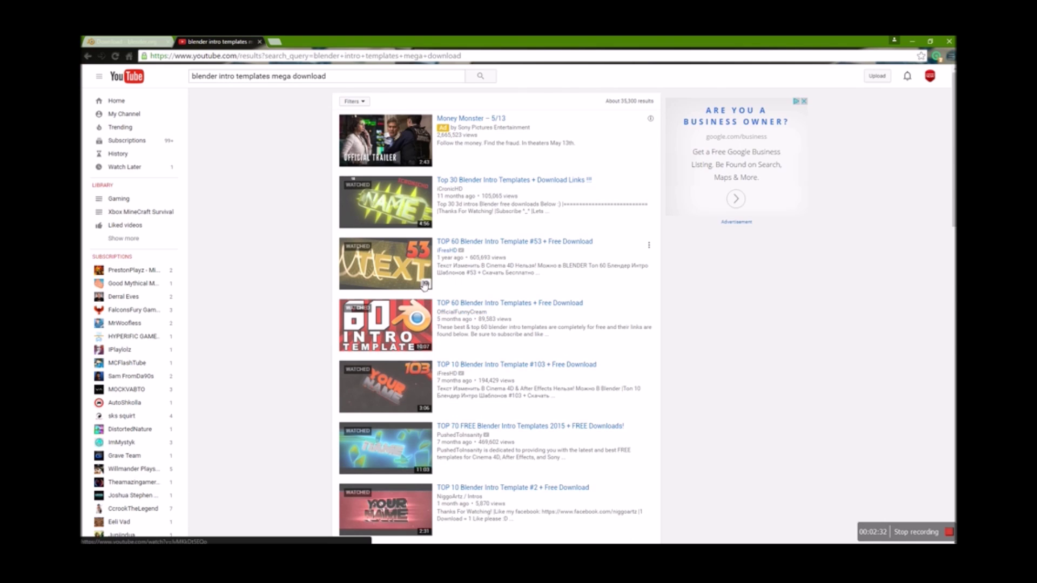
Step: Browse the intro template results, then close the MEGA download page for intro 47.blend
scroll(453, 280, "down", 10)
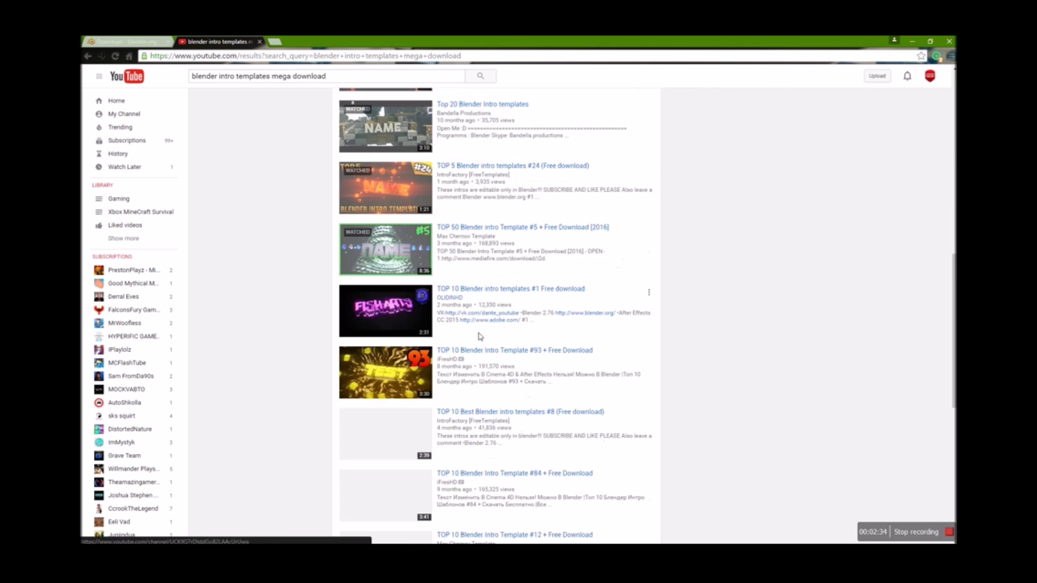
scroll(480, 336, "up", 3)
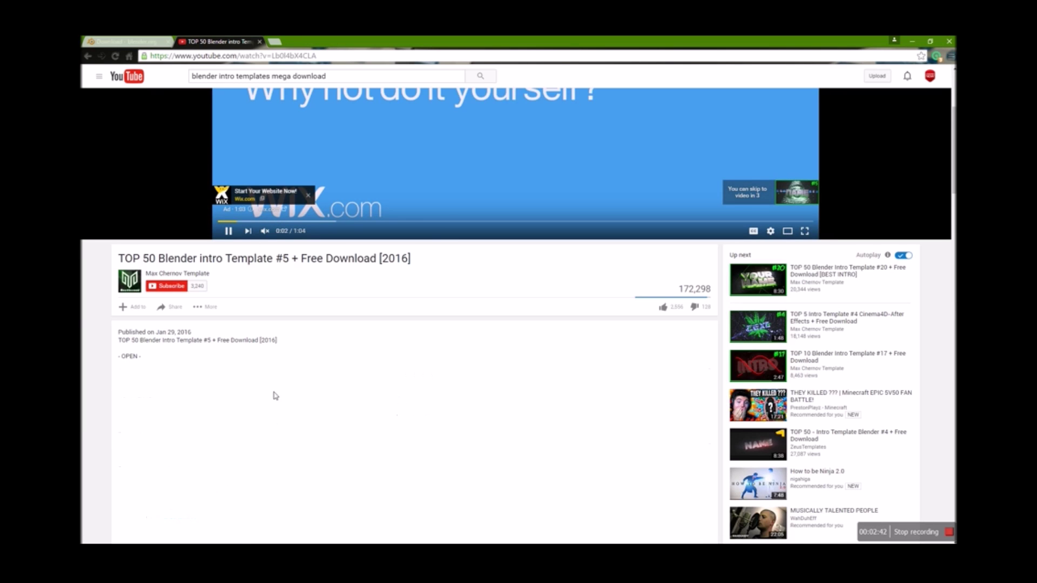
scroll(286, 397, "down", 3)
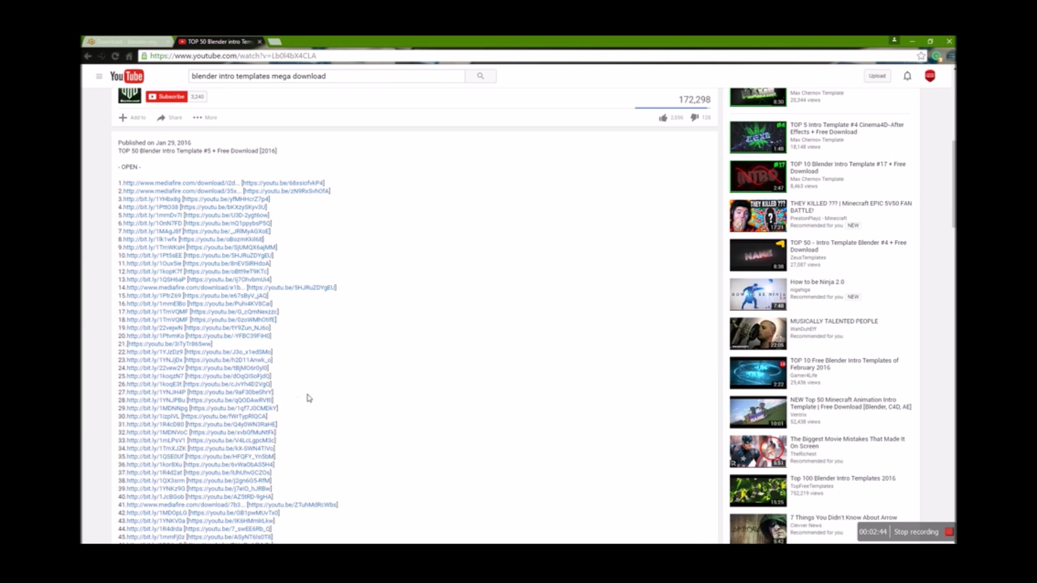
scroll(308, 398, "up", 6)
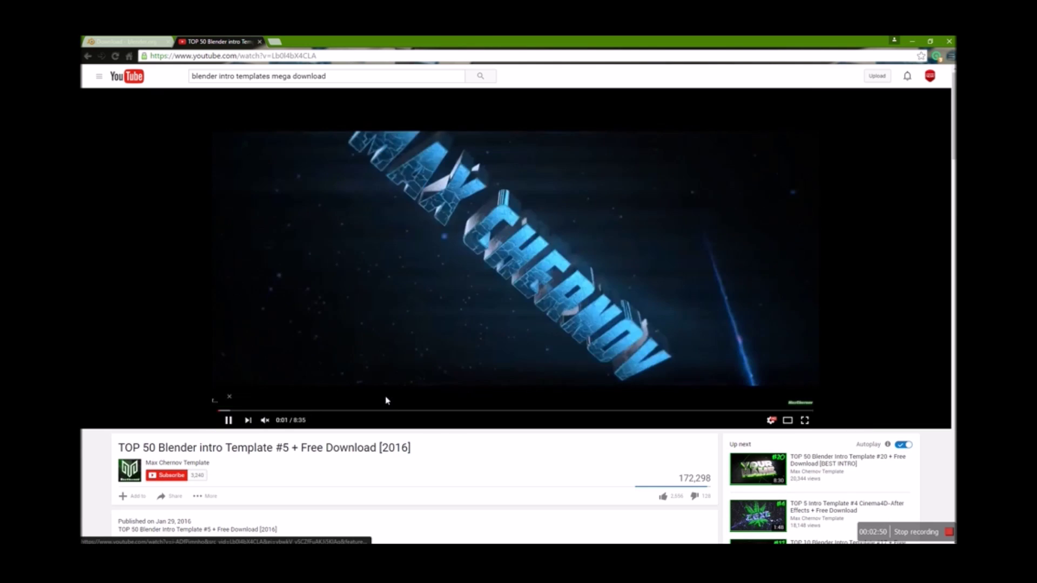
scroll(426, 355, "down", 1)
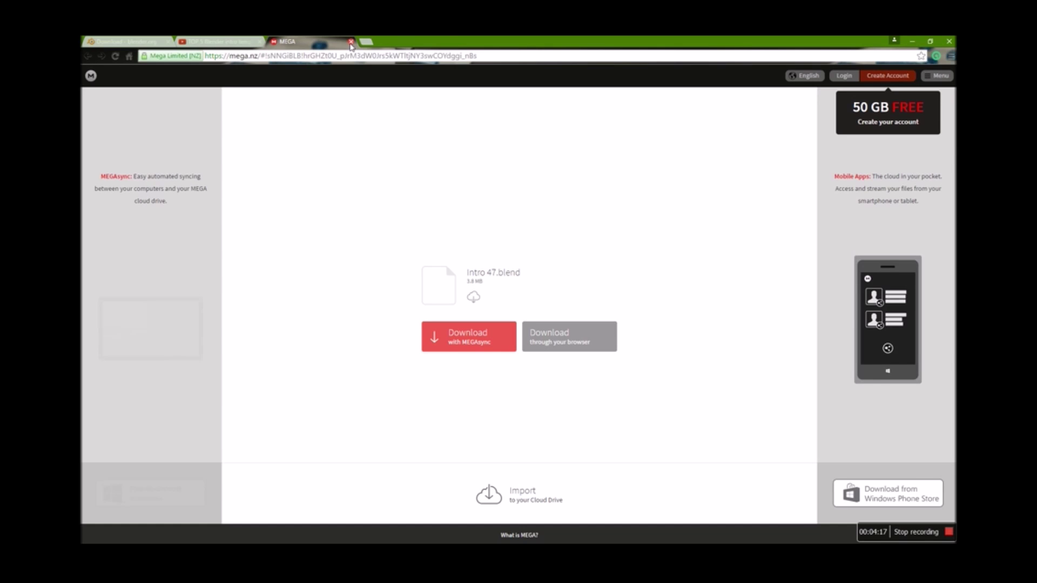
left_click(351, 41)
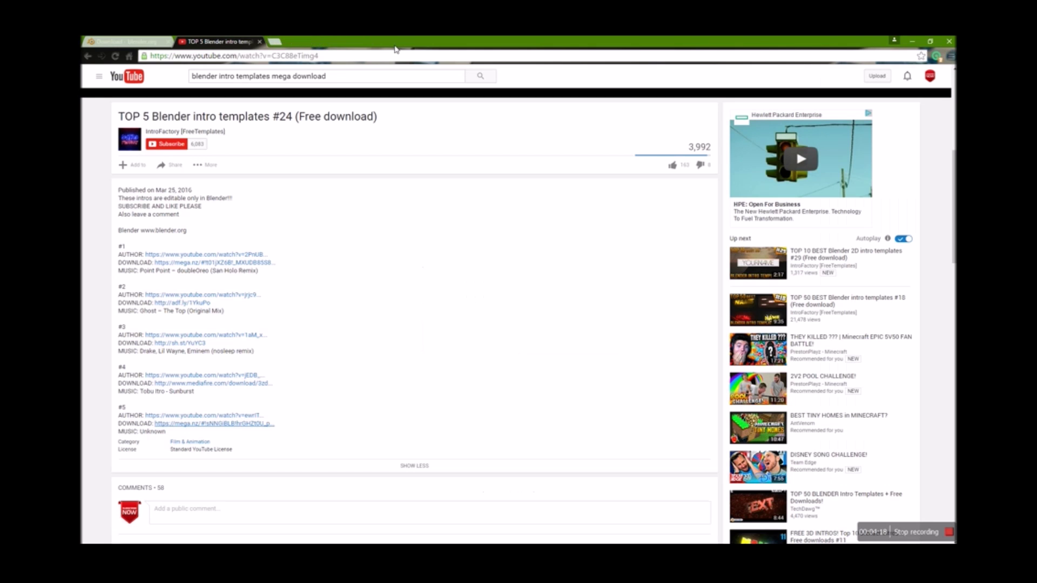
Step: Minimize the browser and open the Intro 42 file from the desktop in Blender
left_click(912, 41)
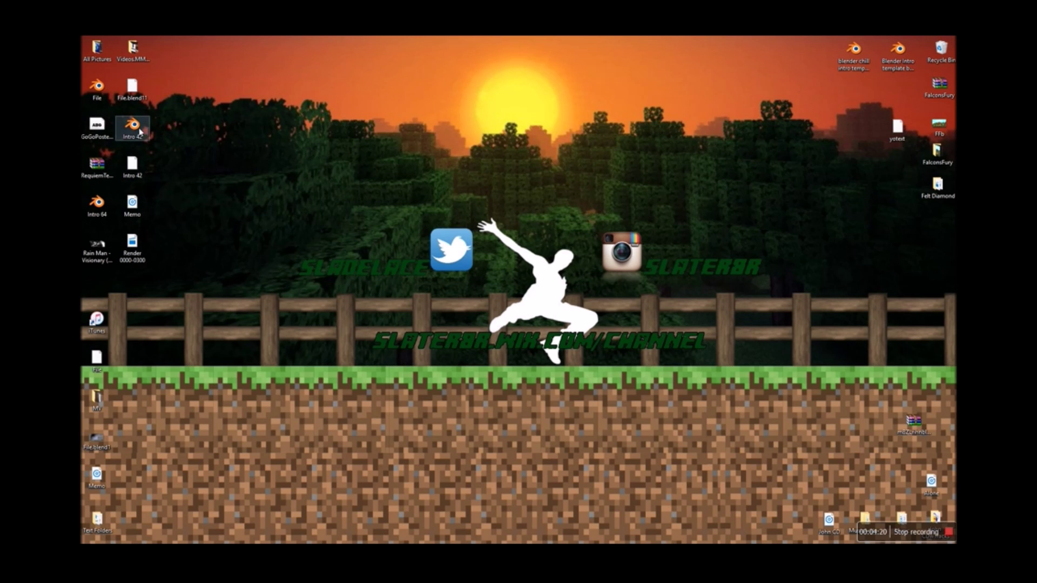
left_click_drag(138, 128, 463, 156)
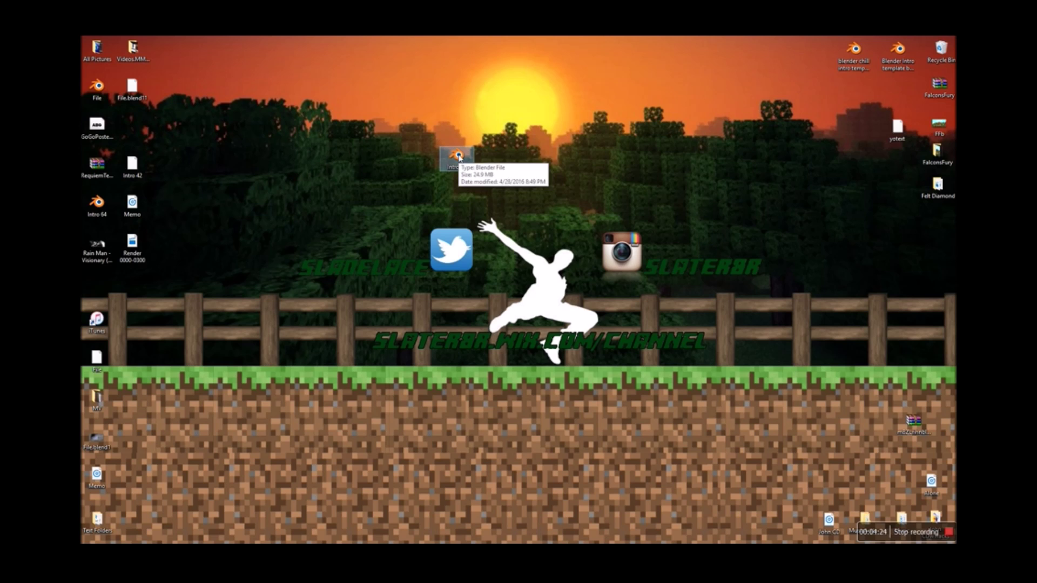
right_click(463, 156)
left_click(491, 166)
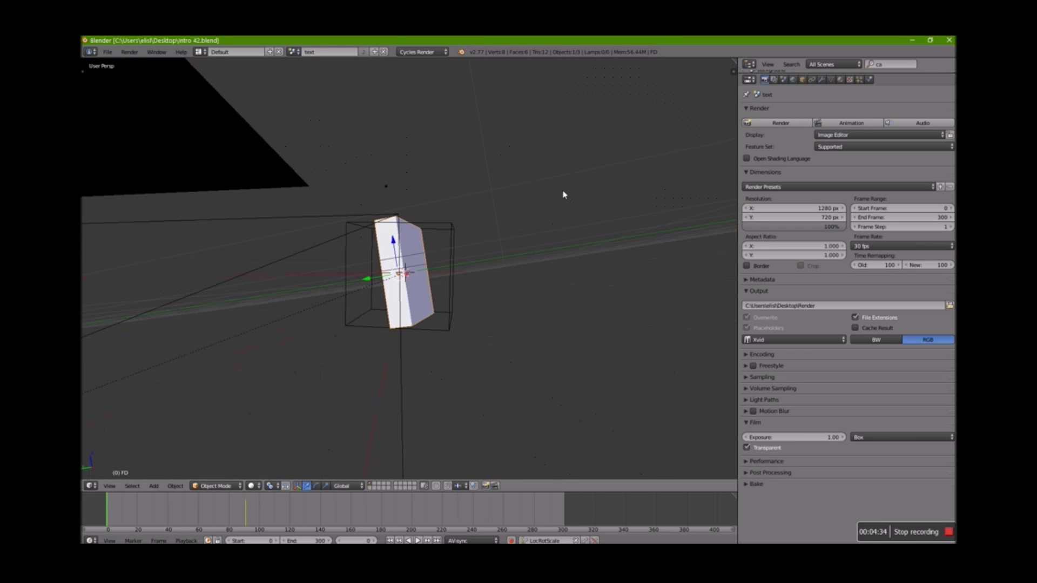
Step: Move the white slab down out of the camera's view
key("g")
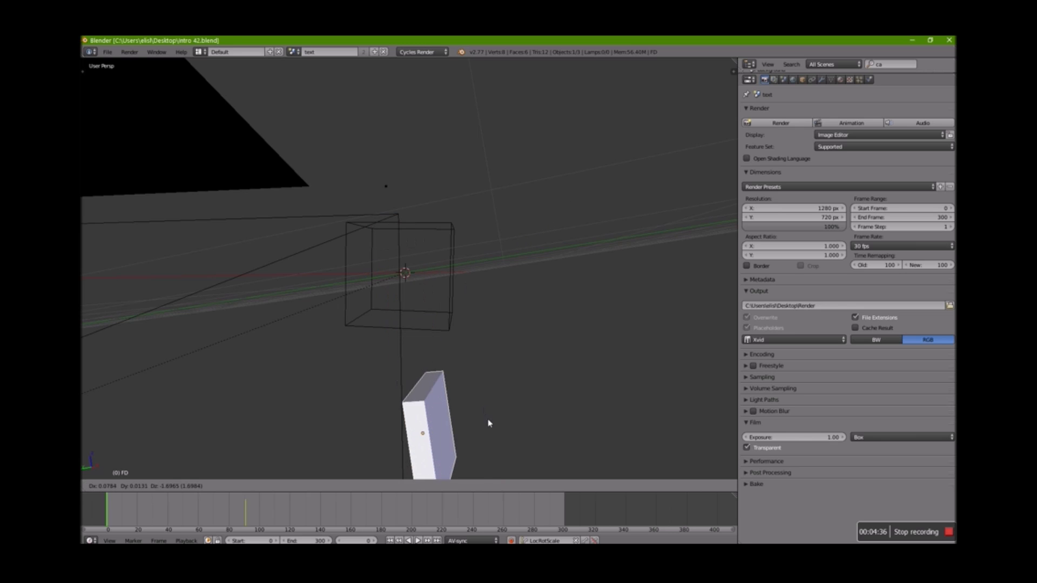
left_click(540, 292)
scroll(470, 207, "down", 2)
scroll(471, 206, "up", 2)
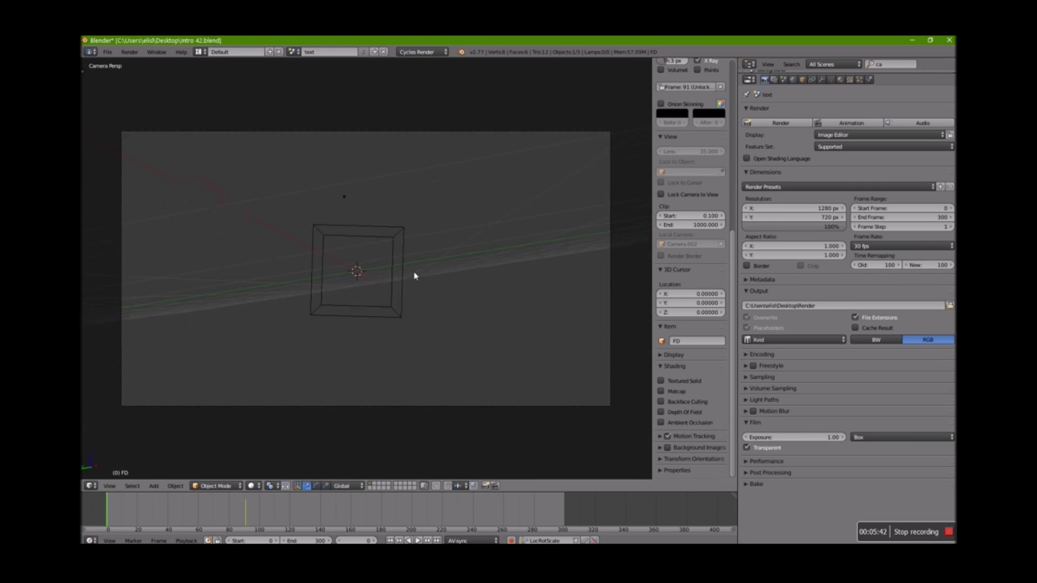
scroll(414, 276, "down", 2)
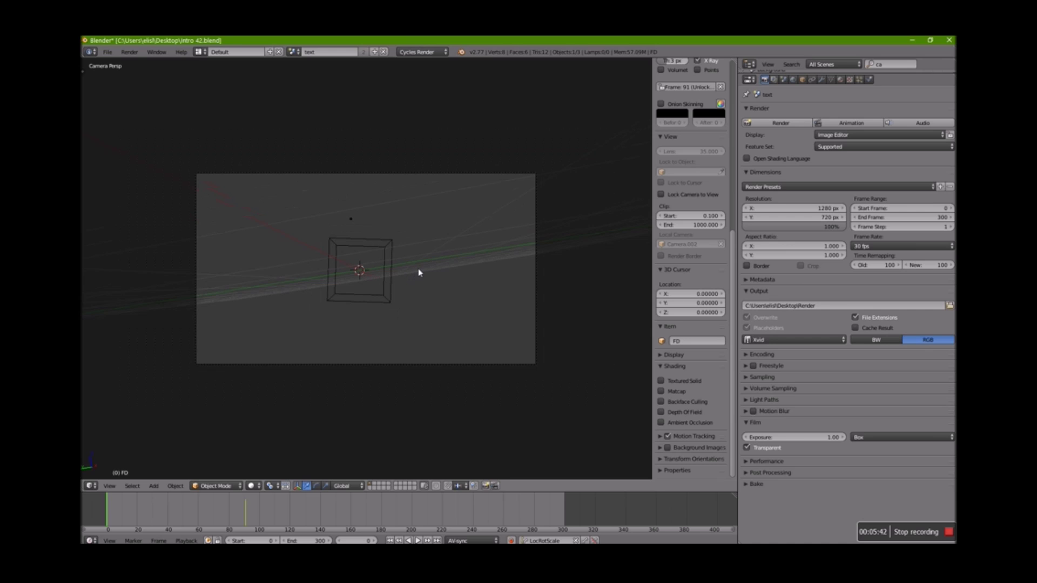
scroll(431, 247, "up", 2)
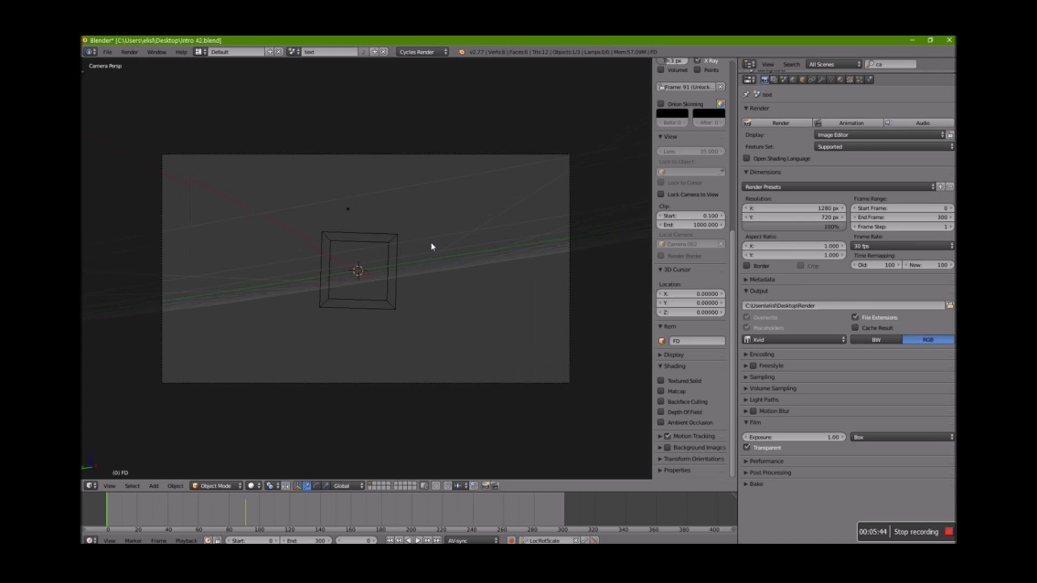
scroll(431, 247, "down", 3)
scroll(430, 246, "up", 4)
scroll(431, 247, "down", 3)
scroll(431, 246, "down", 2)
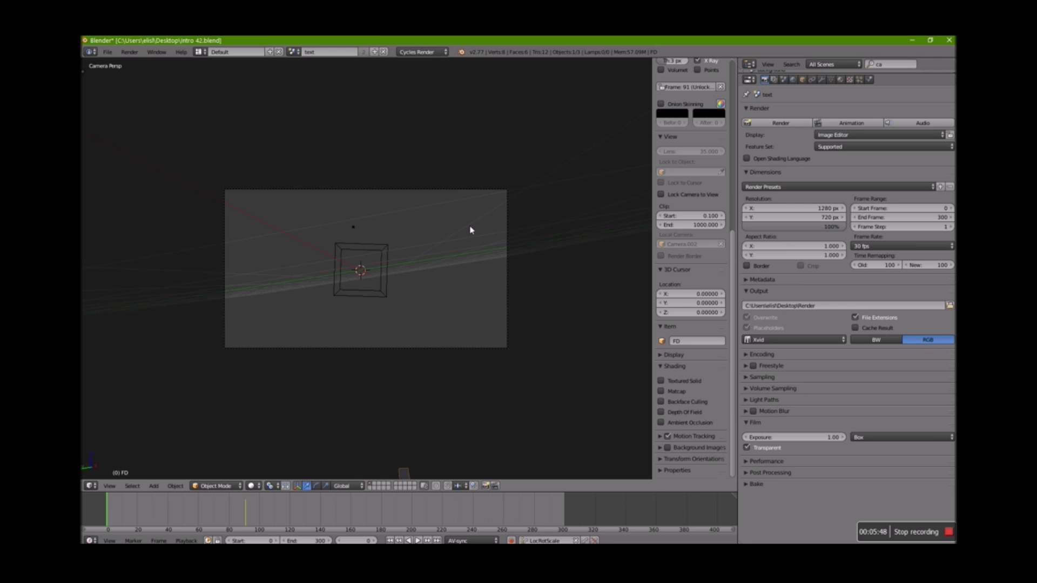
middle_click_drag(470, 231, 493, 236, "shift")
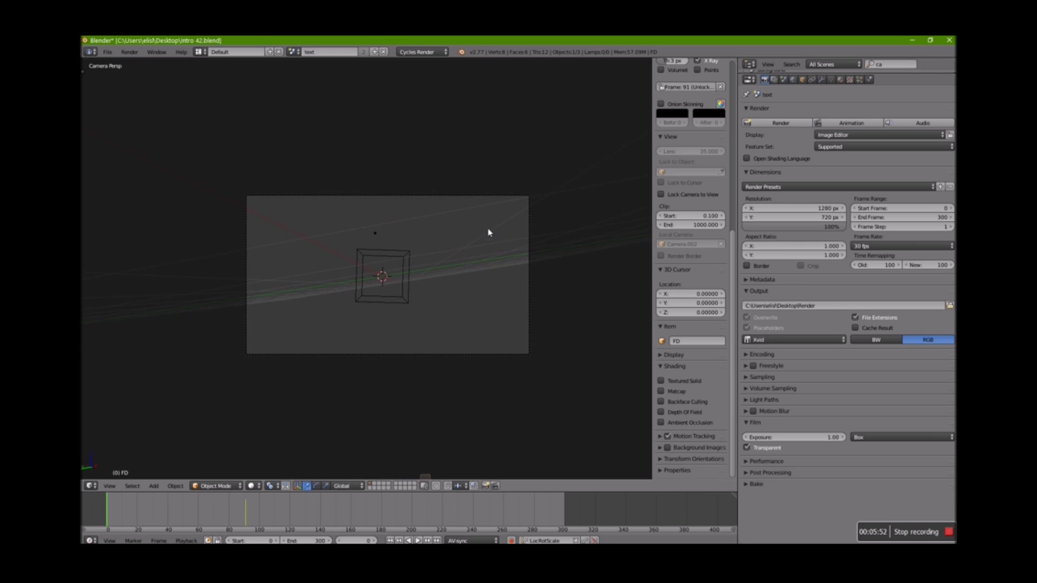
Step: Return to the Numpad 0 camera view and bring up the Add > Mesh menu
key("KP_0")
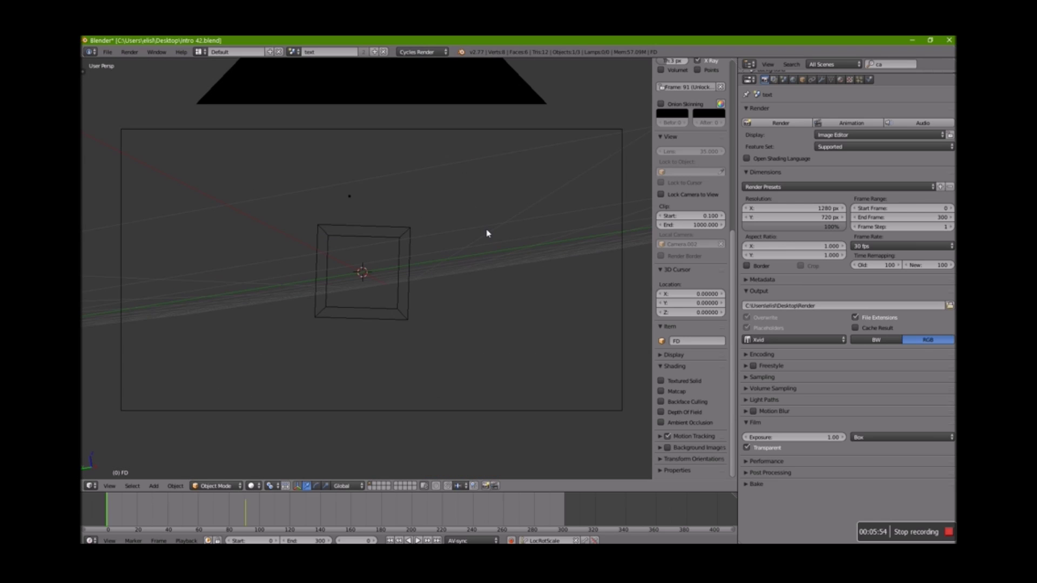
middle_click_drag(486, 233, 504, 265)
key("KP_0")
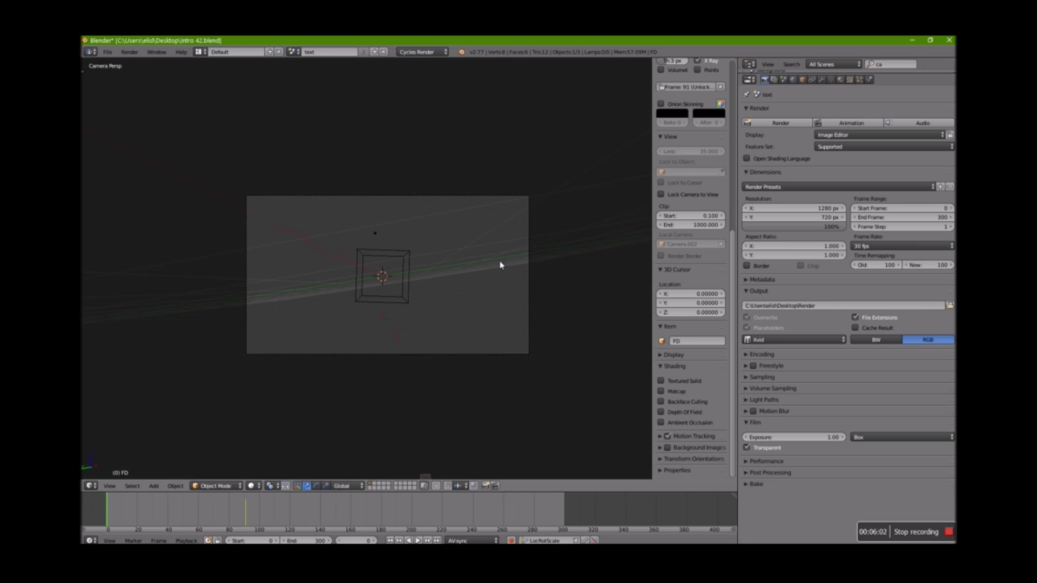
scroll(468, 258, "up", 2)
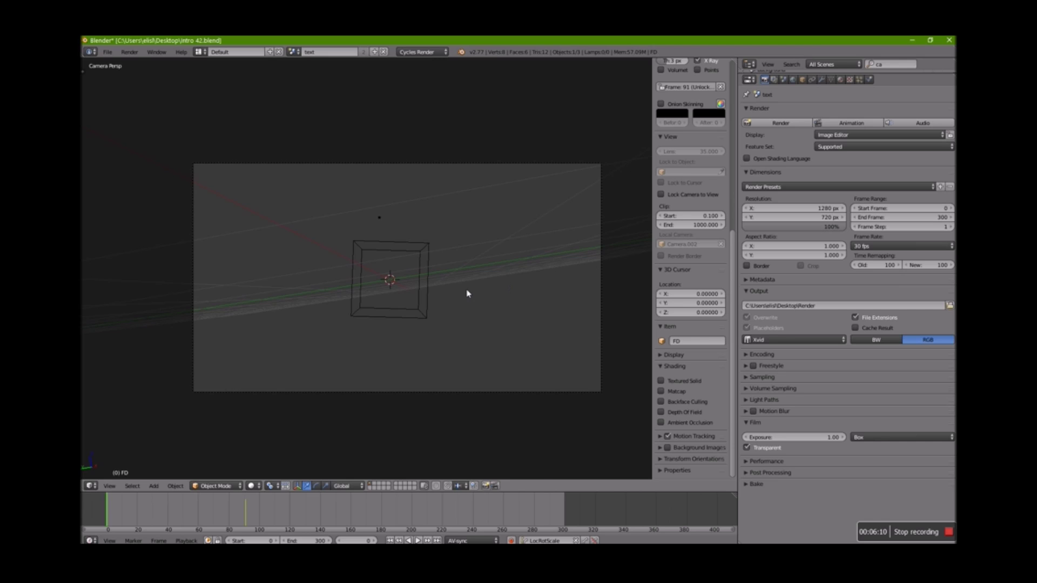
key("shift+a")
mouse_move(467, 293)
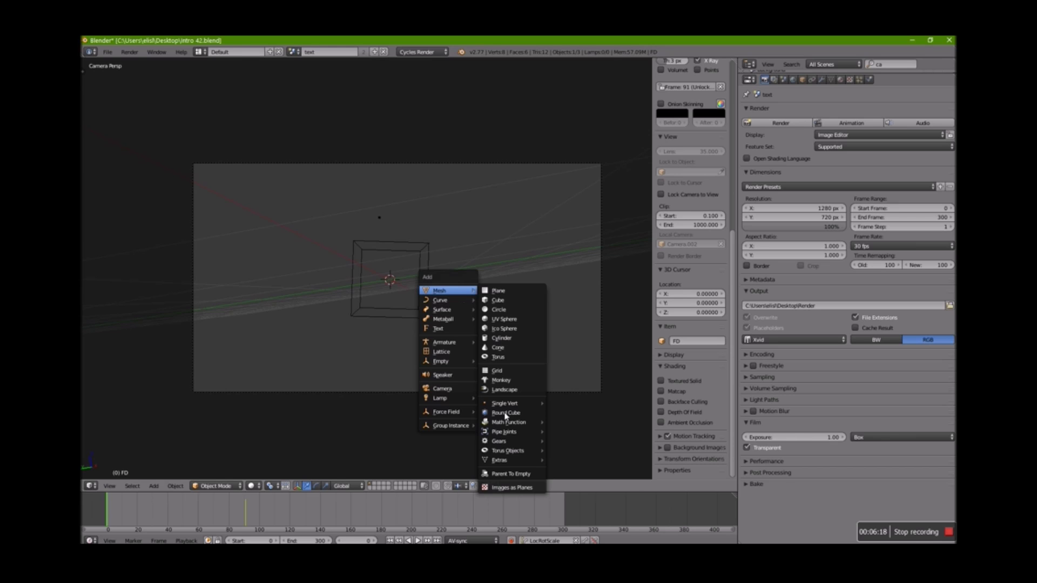
Step: Import FD.png as an image plane using Mesh > Images as Planes
left_click(503, 487)
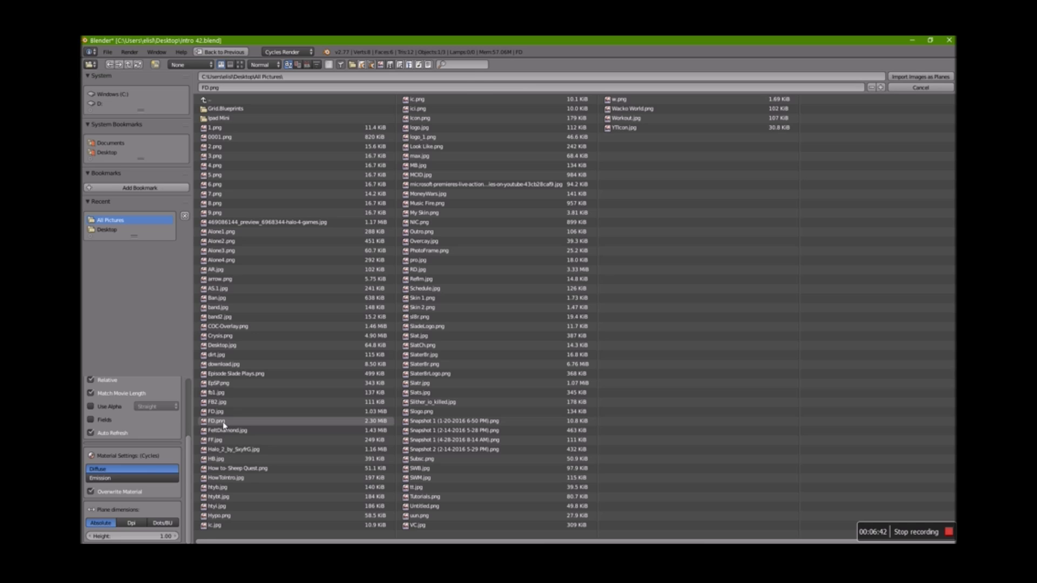
left_click(224, 423)
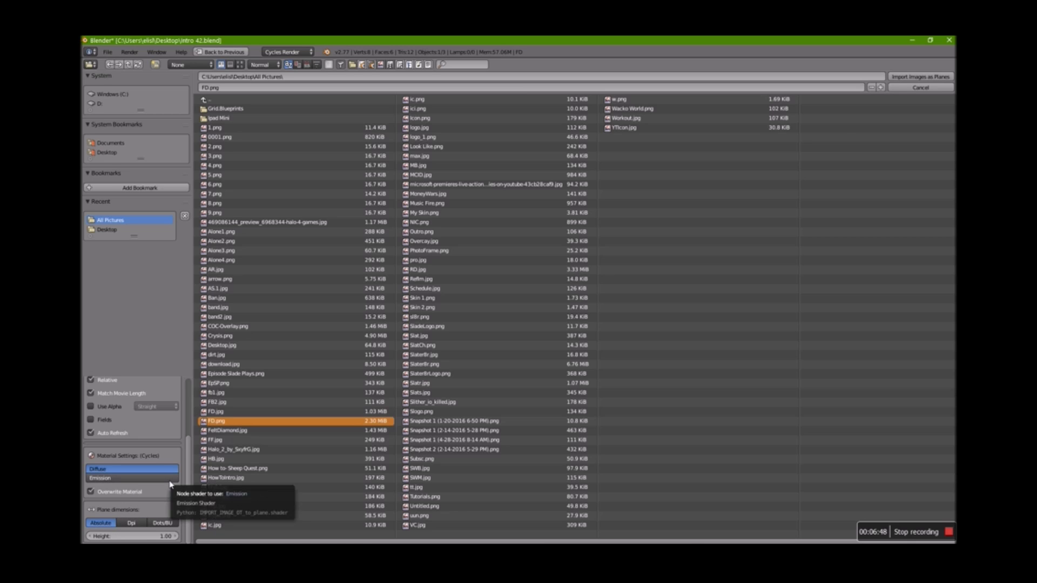
left_click(897, 78)
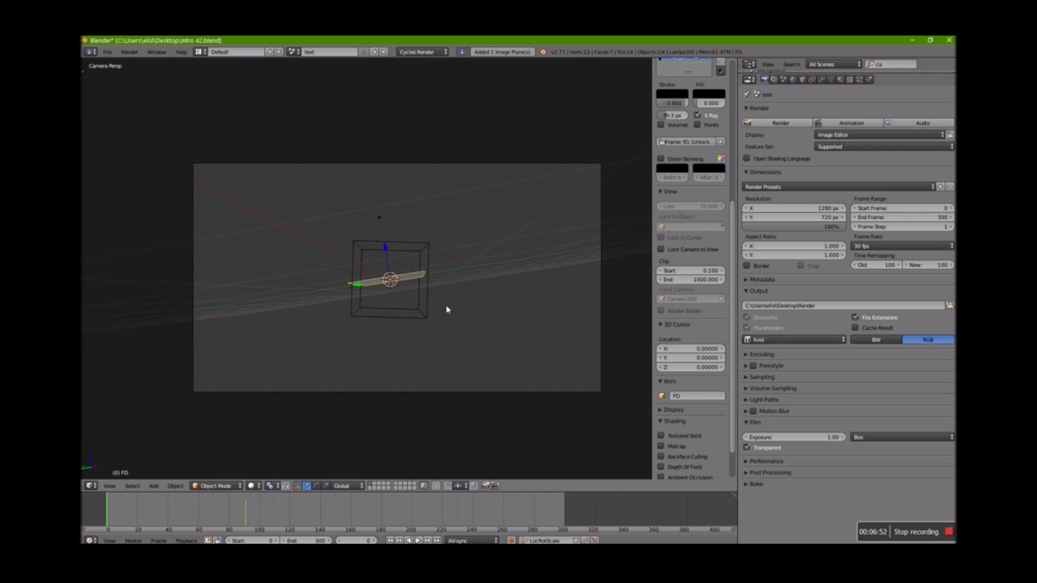
Step: Rotate the FD plane 90 degrees around the Y axis so it stands upright facing the camera
type("r90")
key("Return")
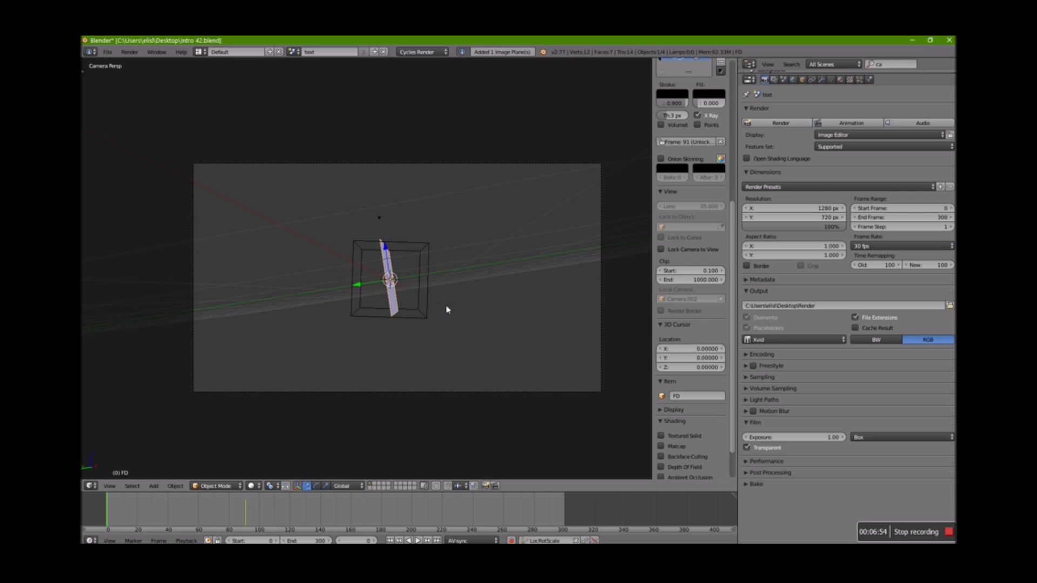
key("ctrl+z")
key("r")
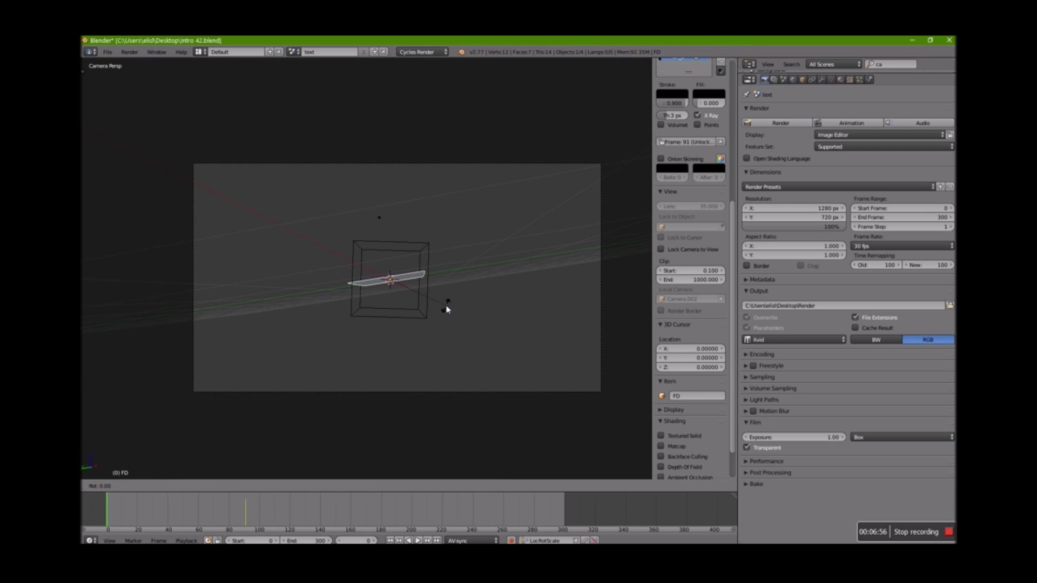
key("y")
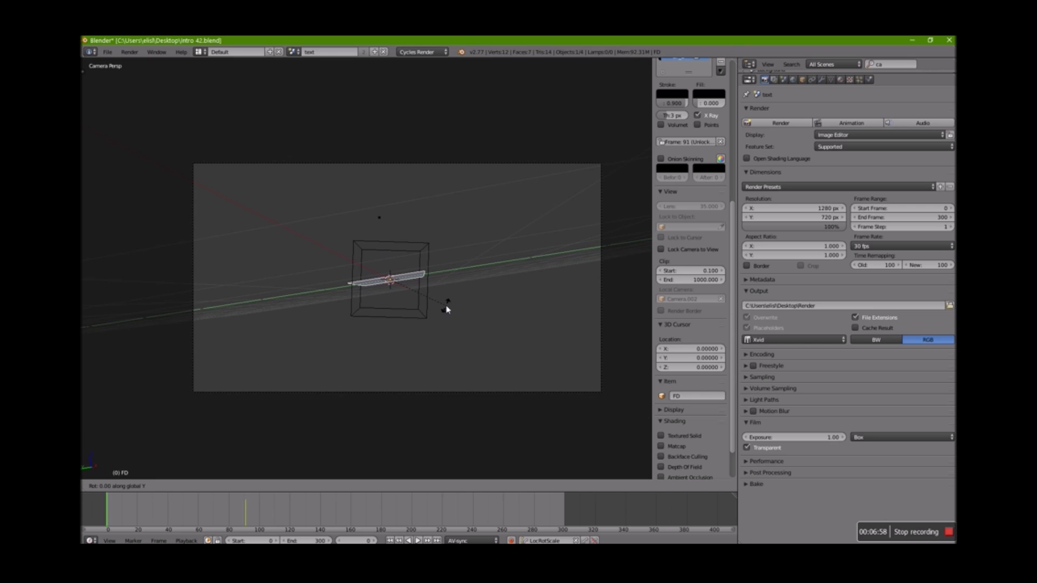
type("90")
key("Return")
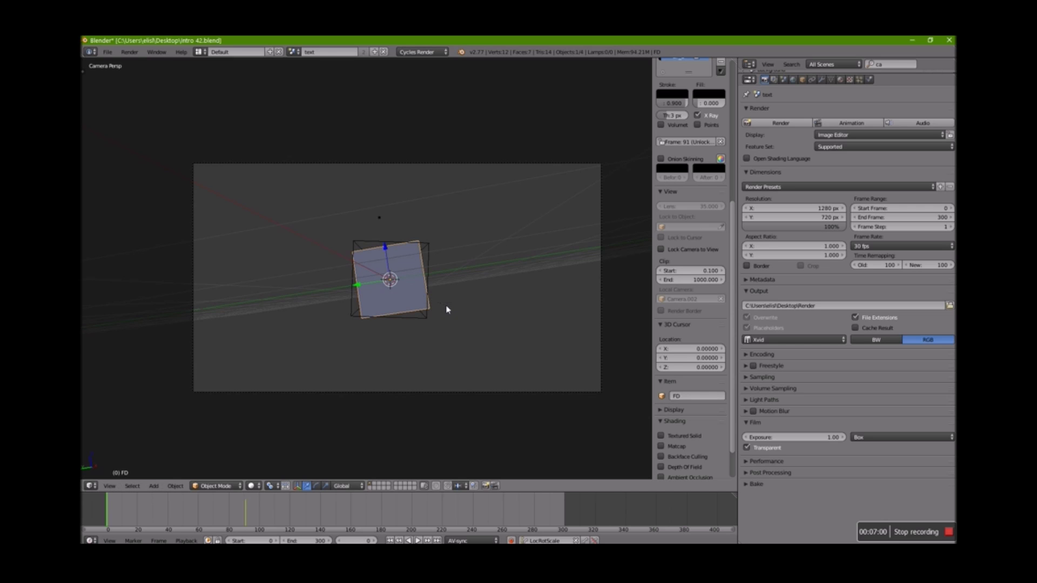
scroll(446, 307, "up", 1)
scroll(447, 303, "down", 3)
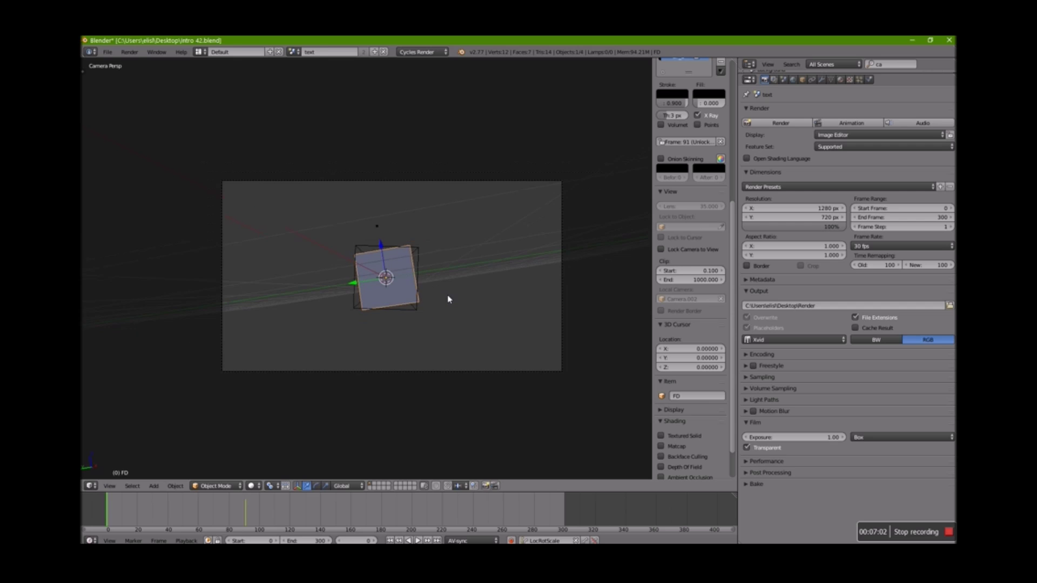
scroll(448, 299, "down", 1)
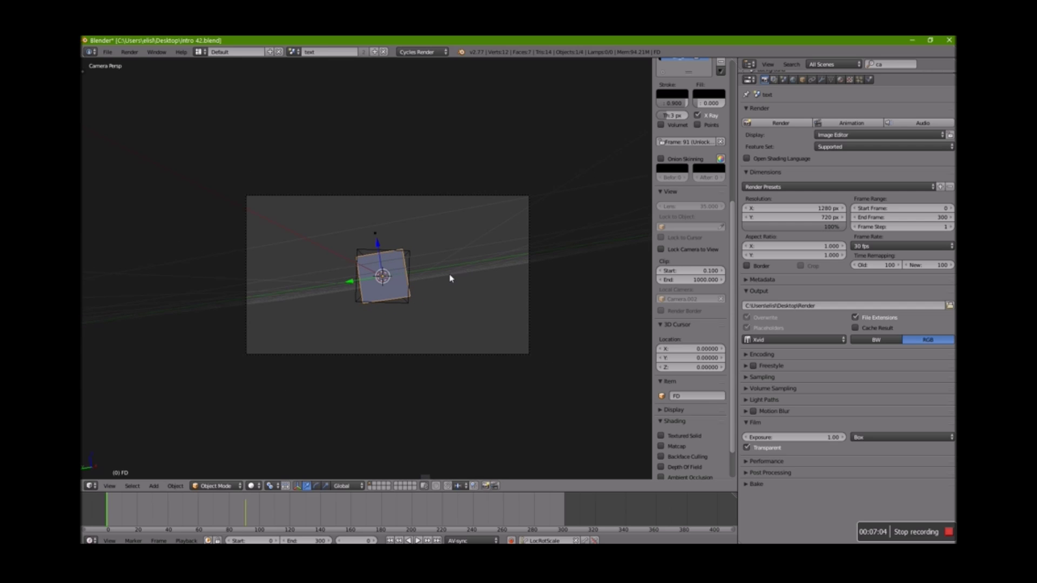
key("KP_0")
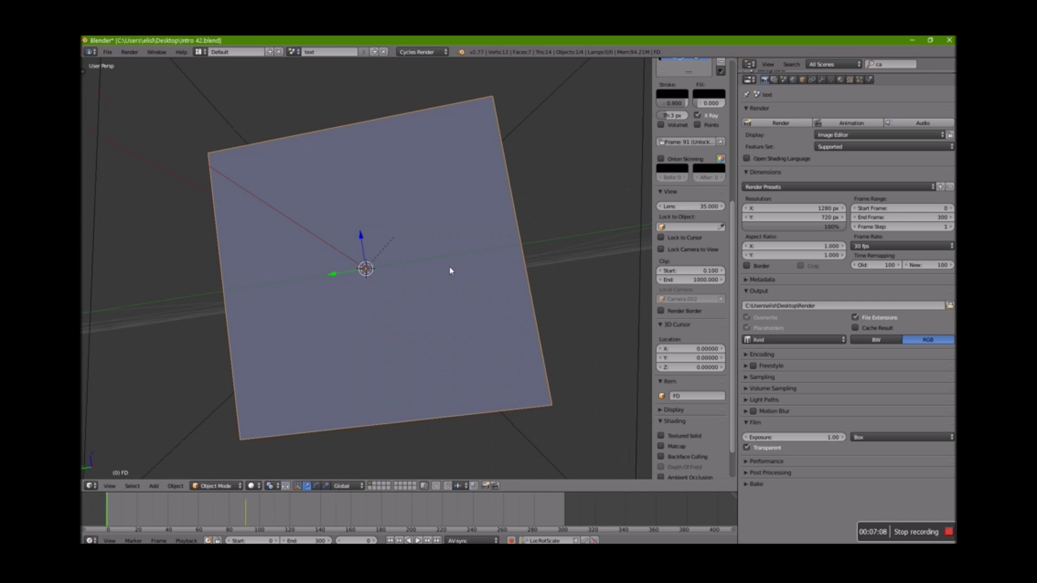
middle_click_drag(486, 202, 578, 213)
Step: In Edit Mode, extrude the FD plane along global X into a thick slab
key("Tab")
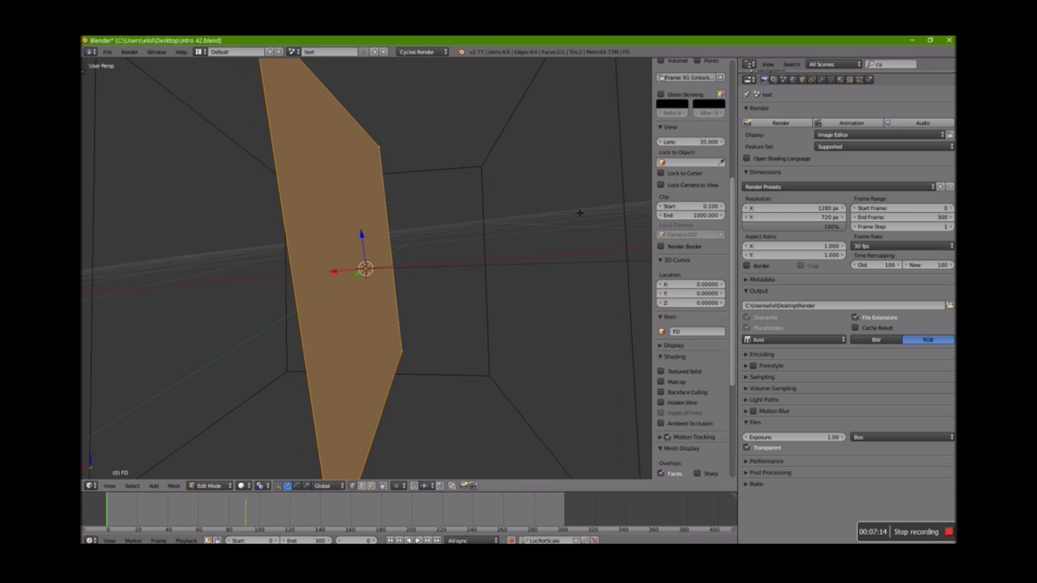
scroll(535, 239, "down", 3)
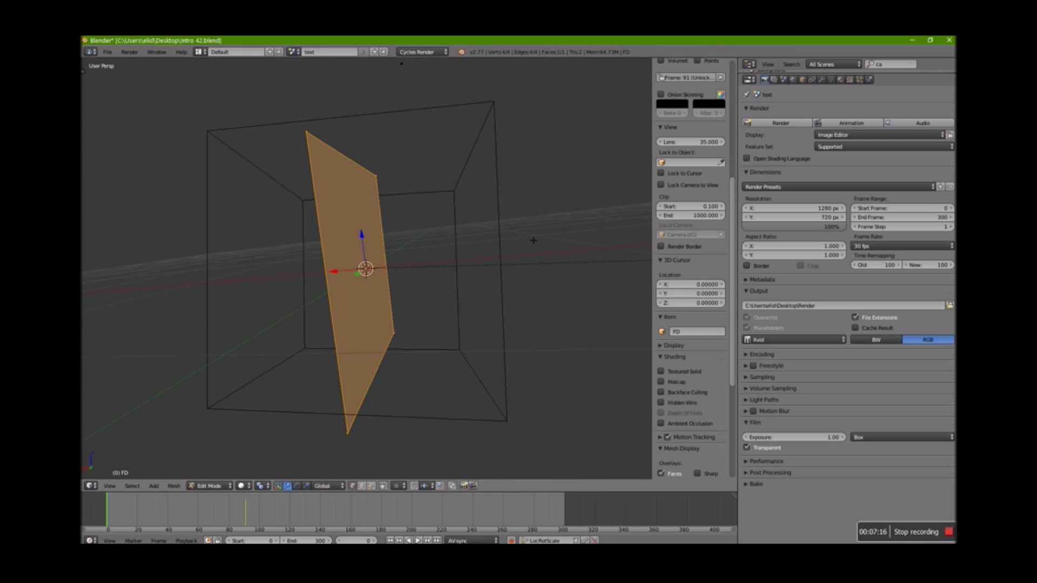
key("e")
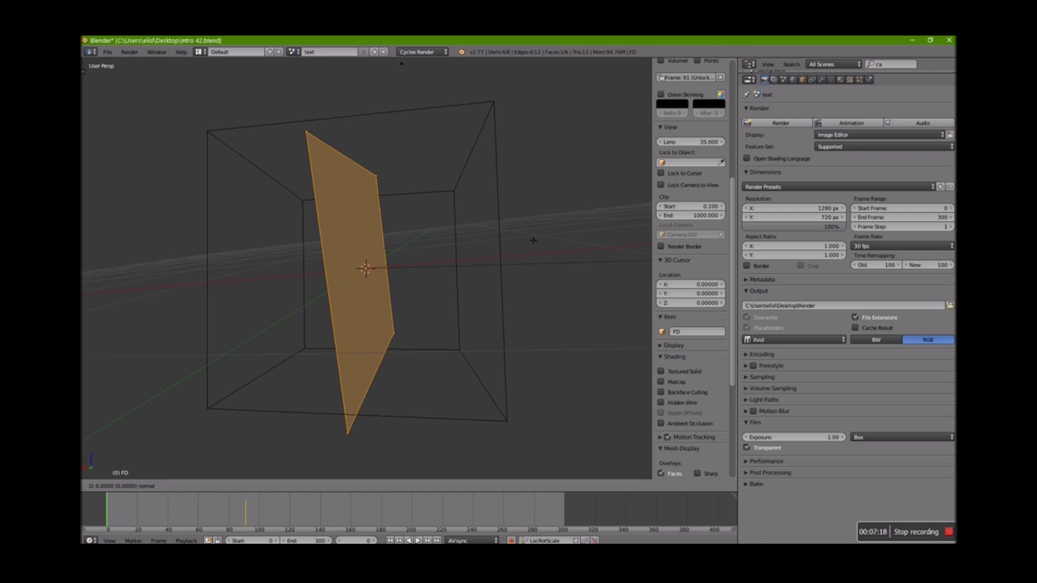
key("x")
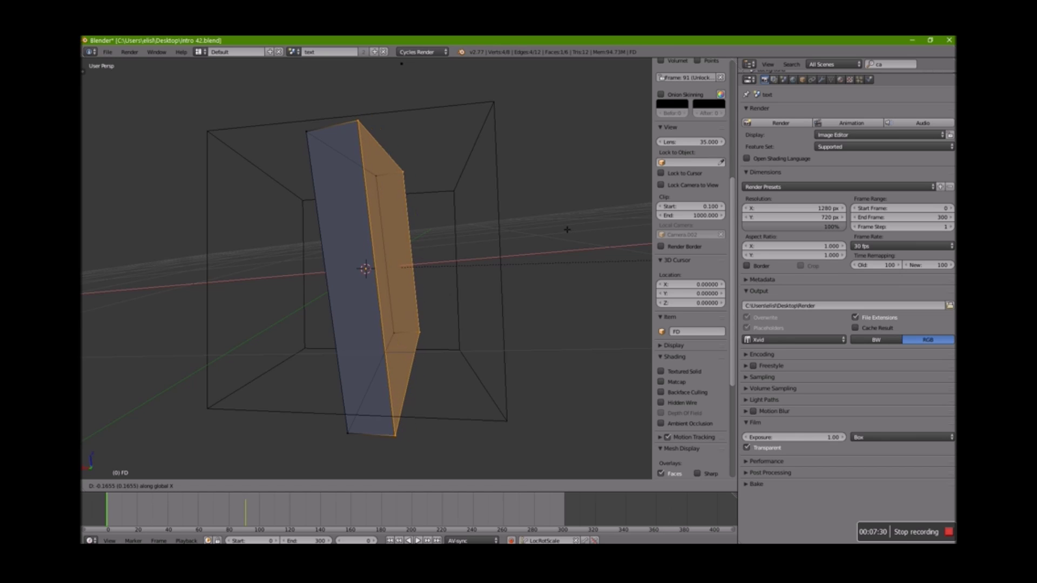
left_click(502, 238)
mouse_move(459, 262)
middle_mouse_down()
mouse_move(481, 255)
mouse_move(463, 263)
middle_mouse_up()
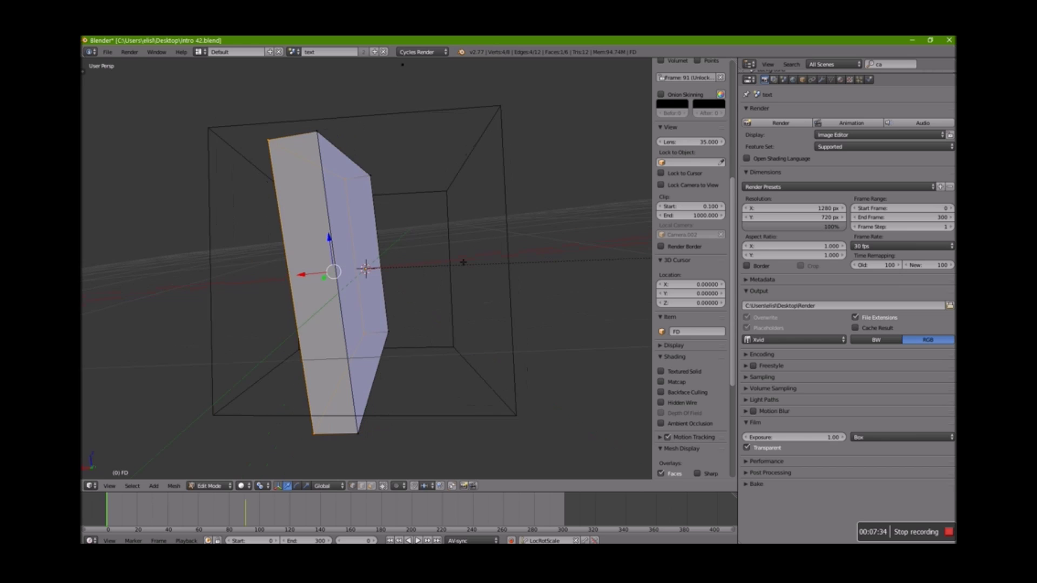
scroll(457, 271, "down", 6)
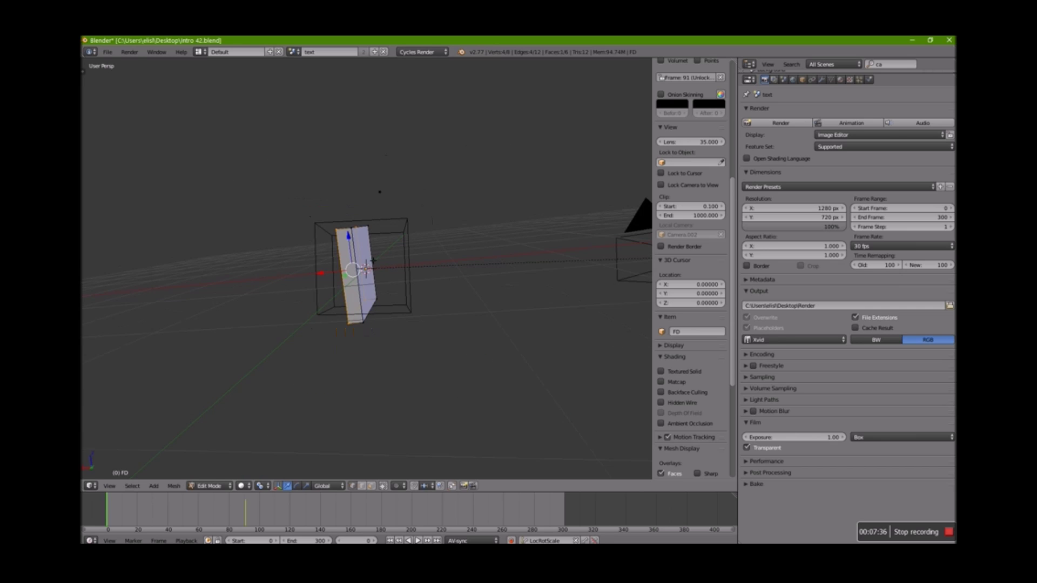
middle_click_drag(350, 267, 354, 347)
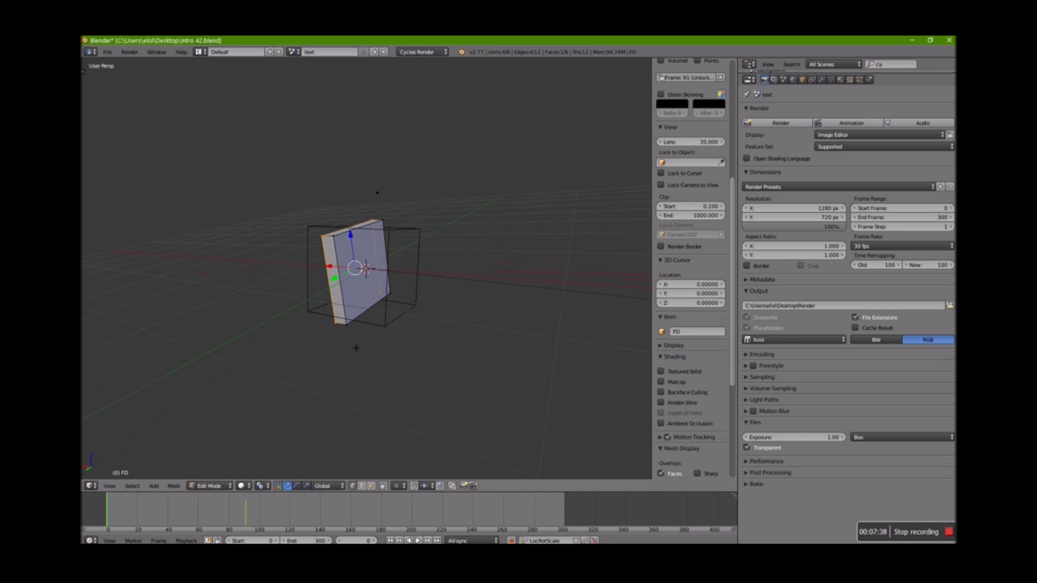
left_click(244, 486)
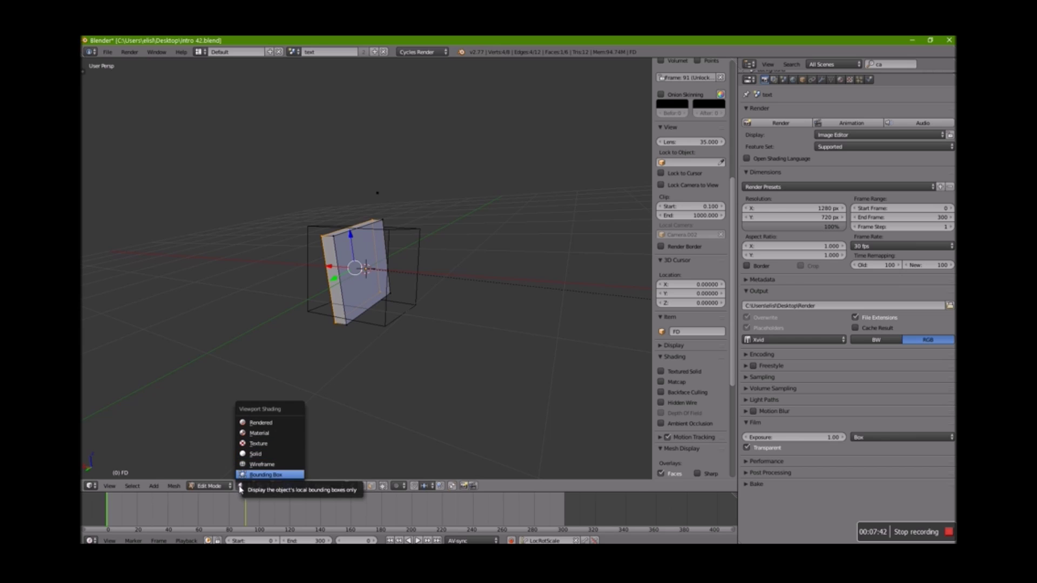
Step: Preview the logo slab with Rendered shading, then switch the viewport back to Solid
left_click(270, 429)
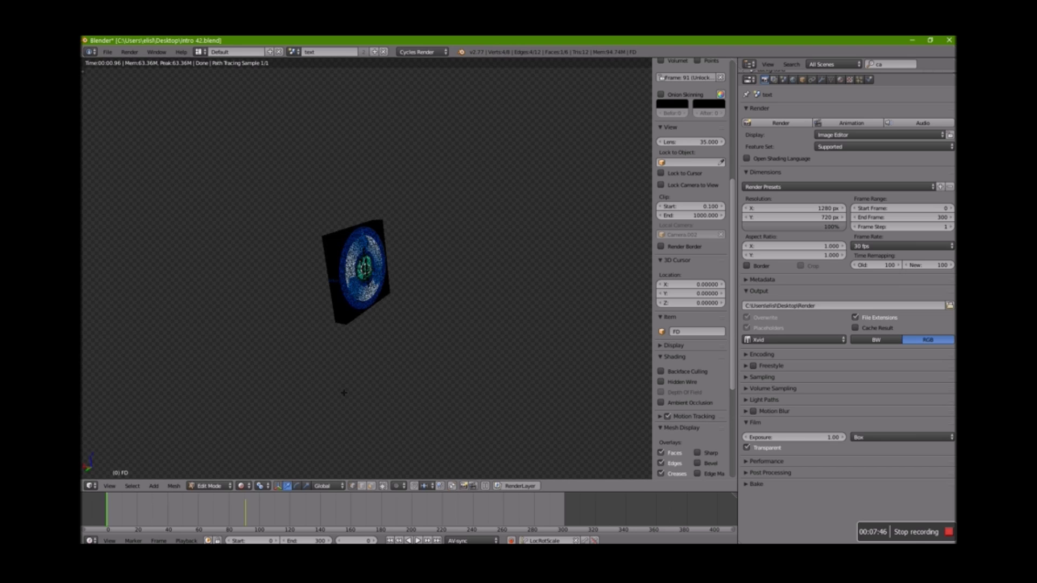
middle_click_drag(386, 318, 467, 314)
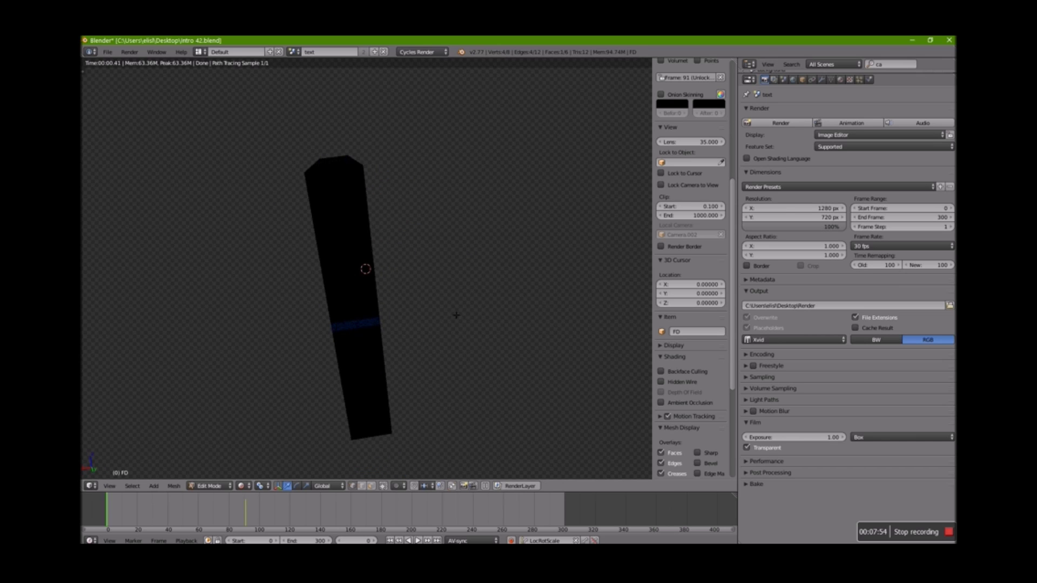
left_click(414, 312)
left_click(243, 486)
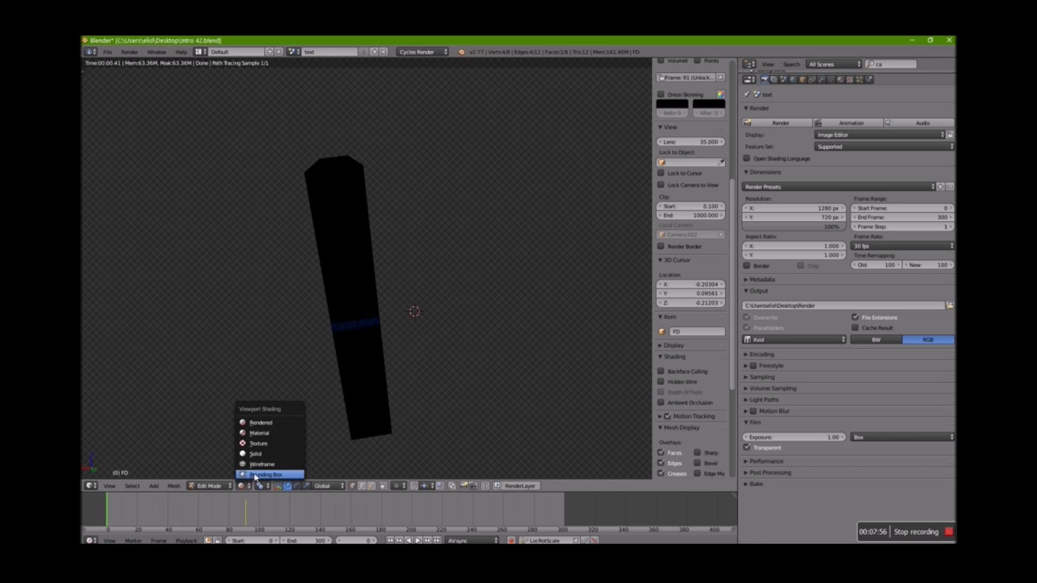
left_click(256, 454)
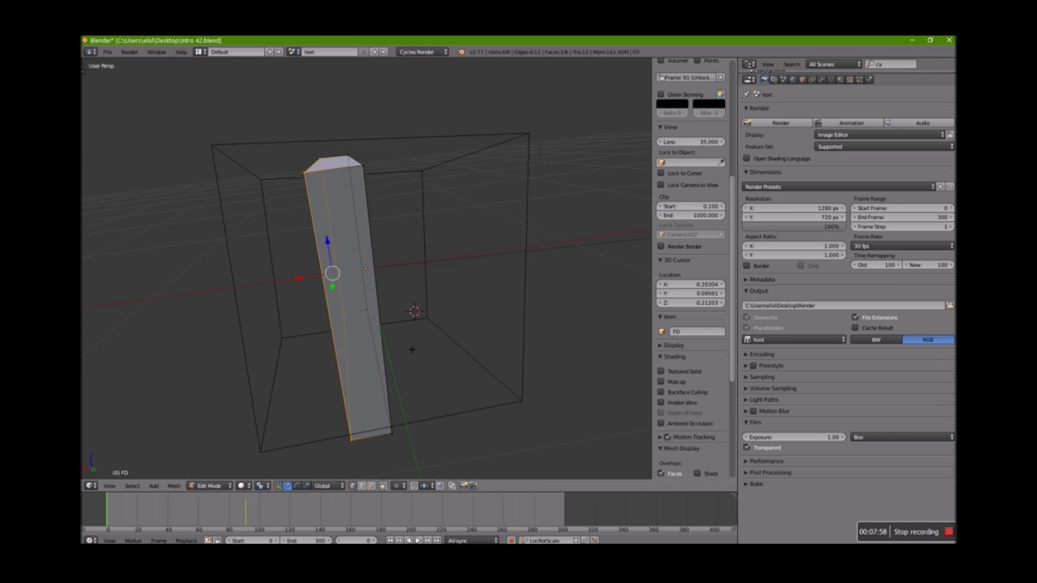
Step: Return the 3D cursor to the world origin with Shift+S Cursor to Center
mouse_move(462, 312)
middle_mouse_down()
mouse_move(378, 331)
mouse_move(388, 343)
mouse_move(461, 301)
middle_mouse_up()
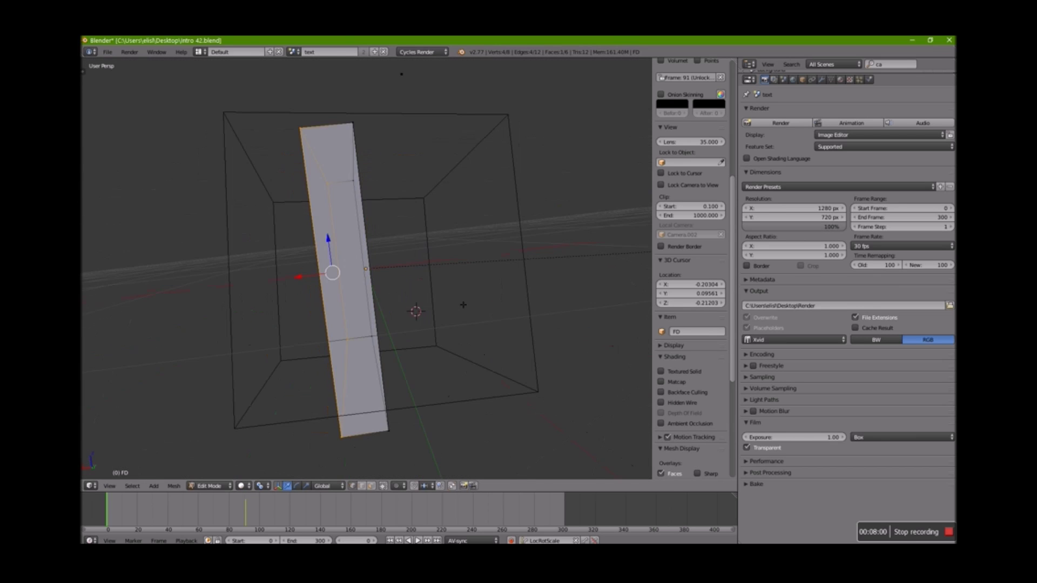
left_click(471, 275)
left_click(513, 275)
key("shift+s")
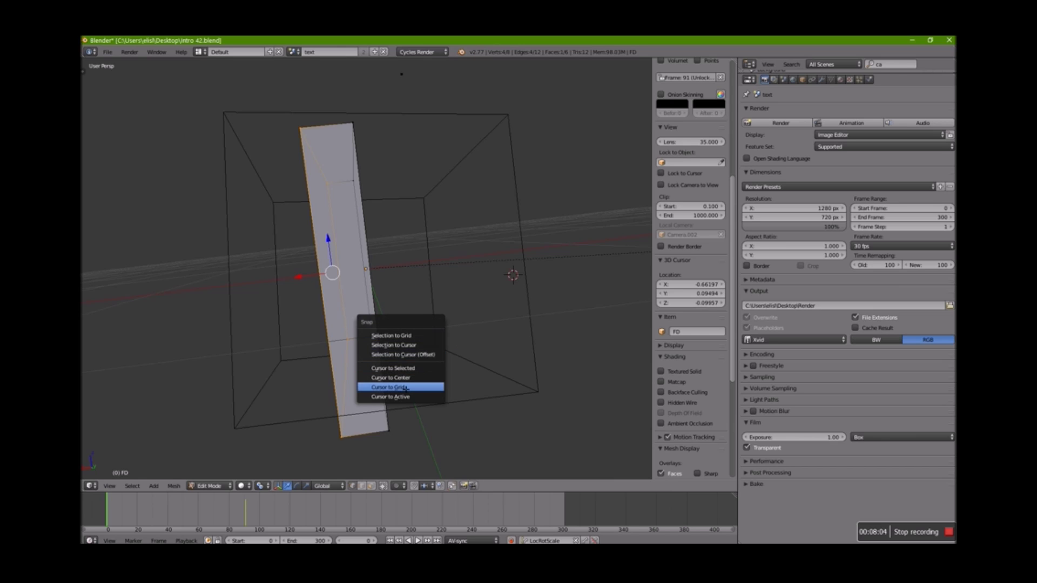
left_click(427, 377)
middle_click_drag(499, 258, 387, 243)
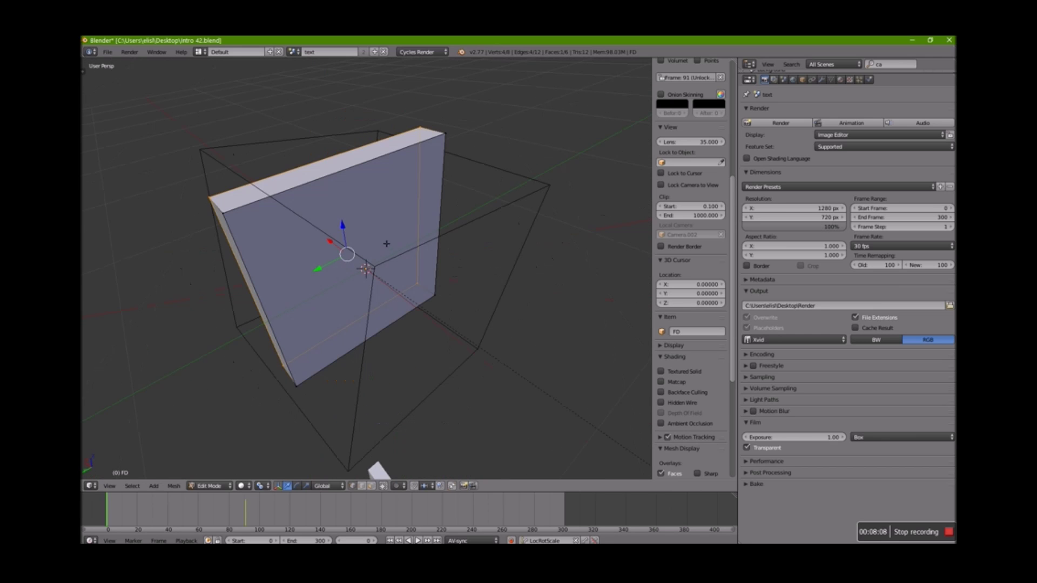
Step: Switch to Object Mode, deleting the slab and undoing so it stays intact
key("Tab")
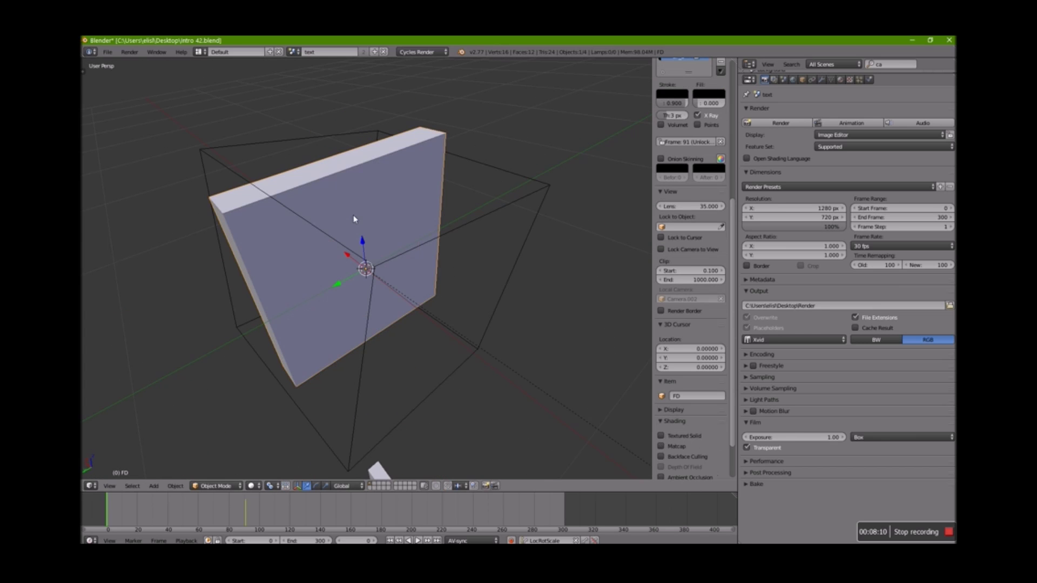
key("x")
left_click(354, 219)
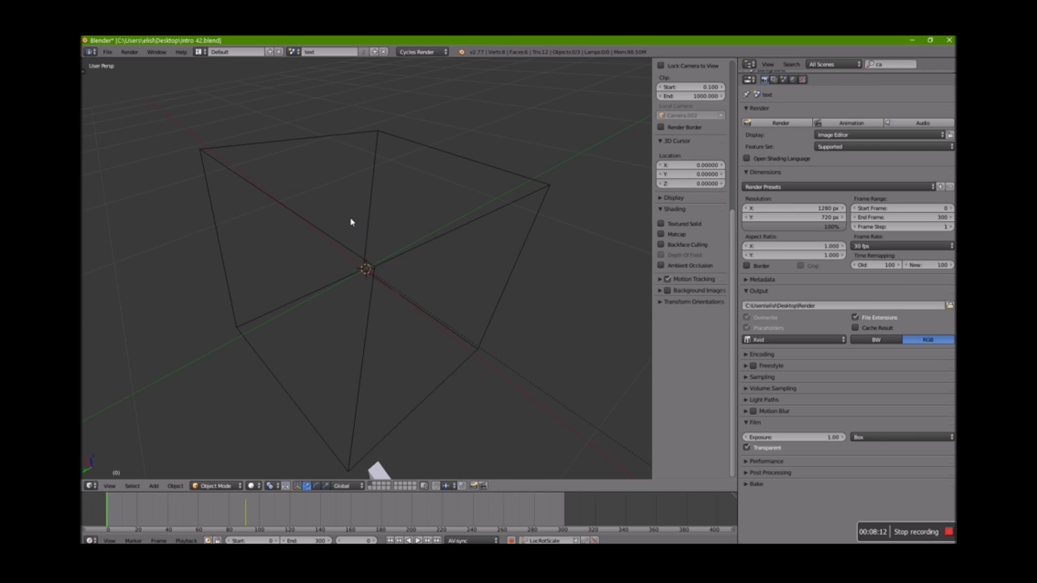
key("ctrl+z")
key("ctrl+z")
key("ctrl+z")
key("ctrl+z")
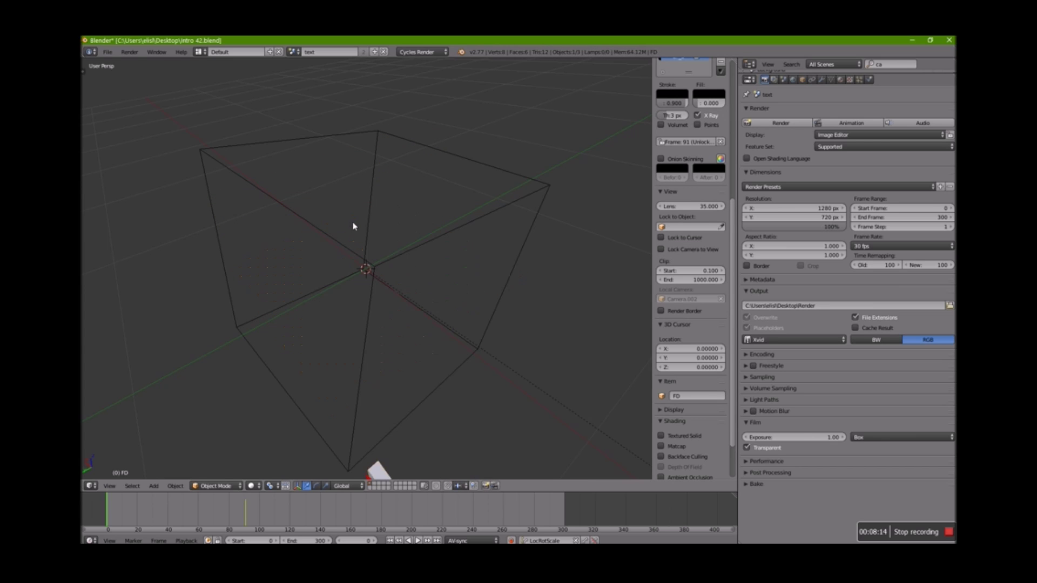
key("ctrl+z")
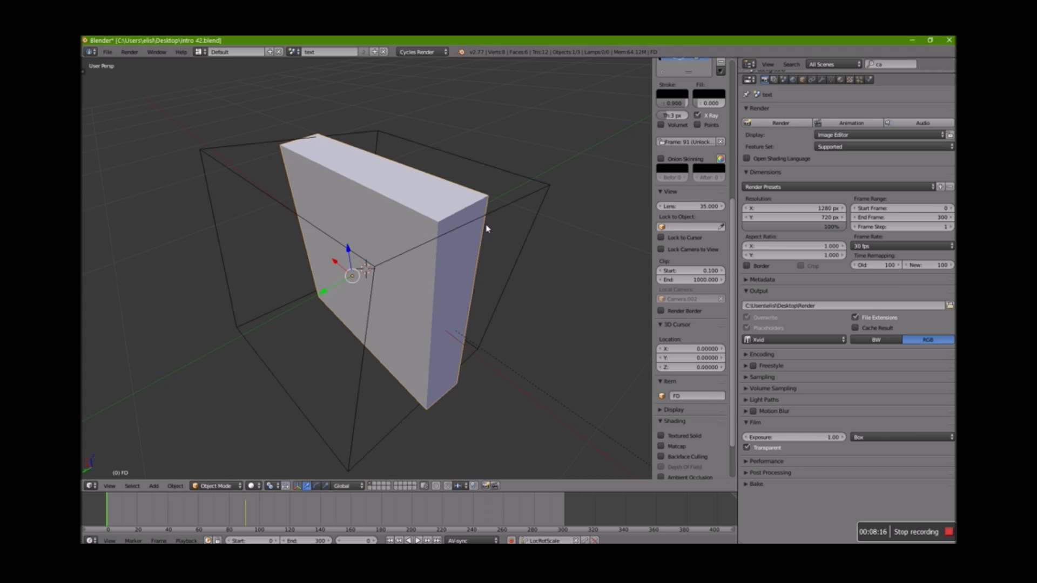
Step: View the FD logo slab through the camera, then minimize Blender to the desktop
key("KP_0")
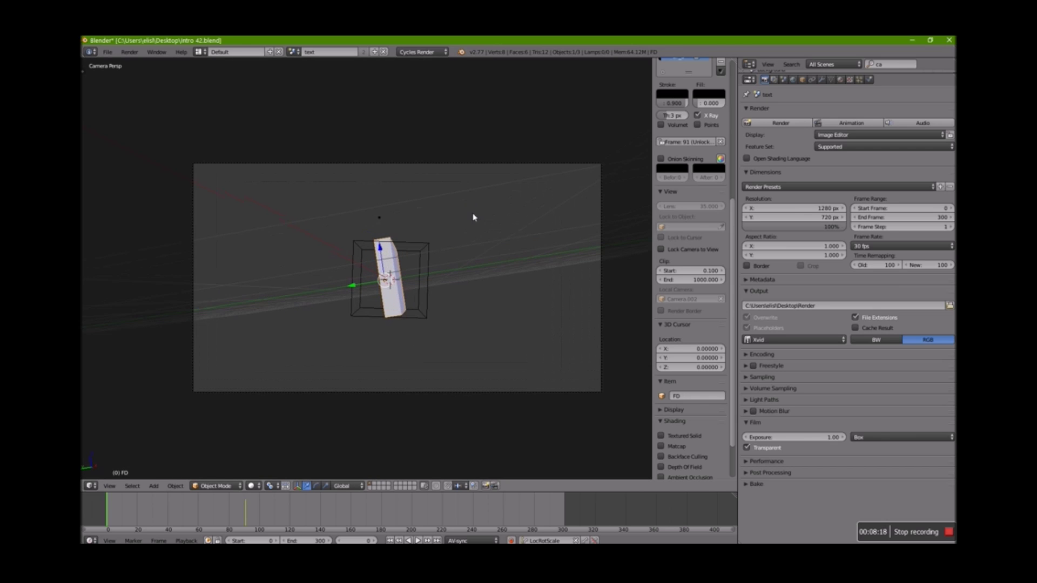
scroll(471, 221, "down", 1)
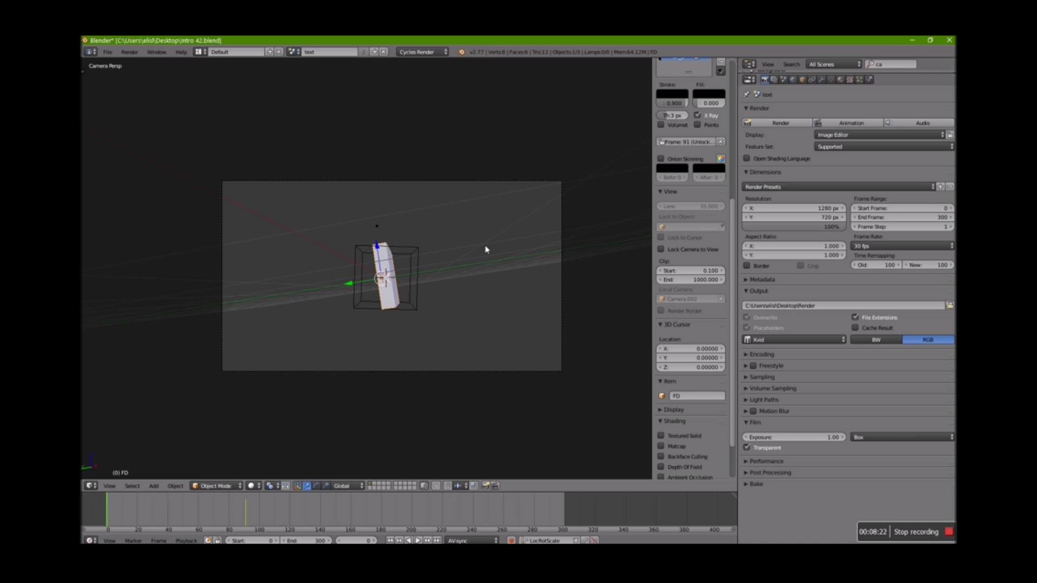
left_click(911, 40)
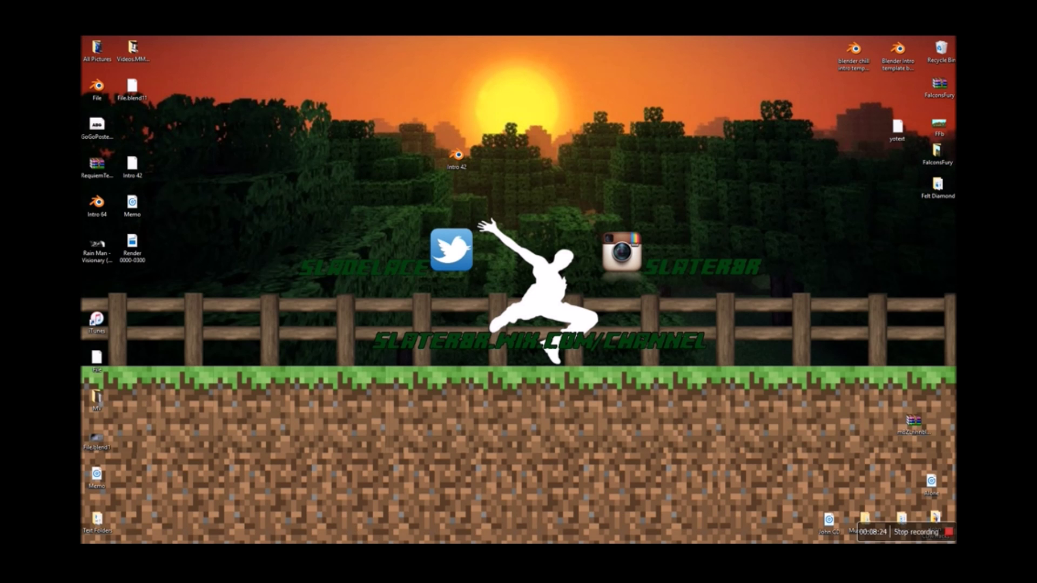